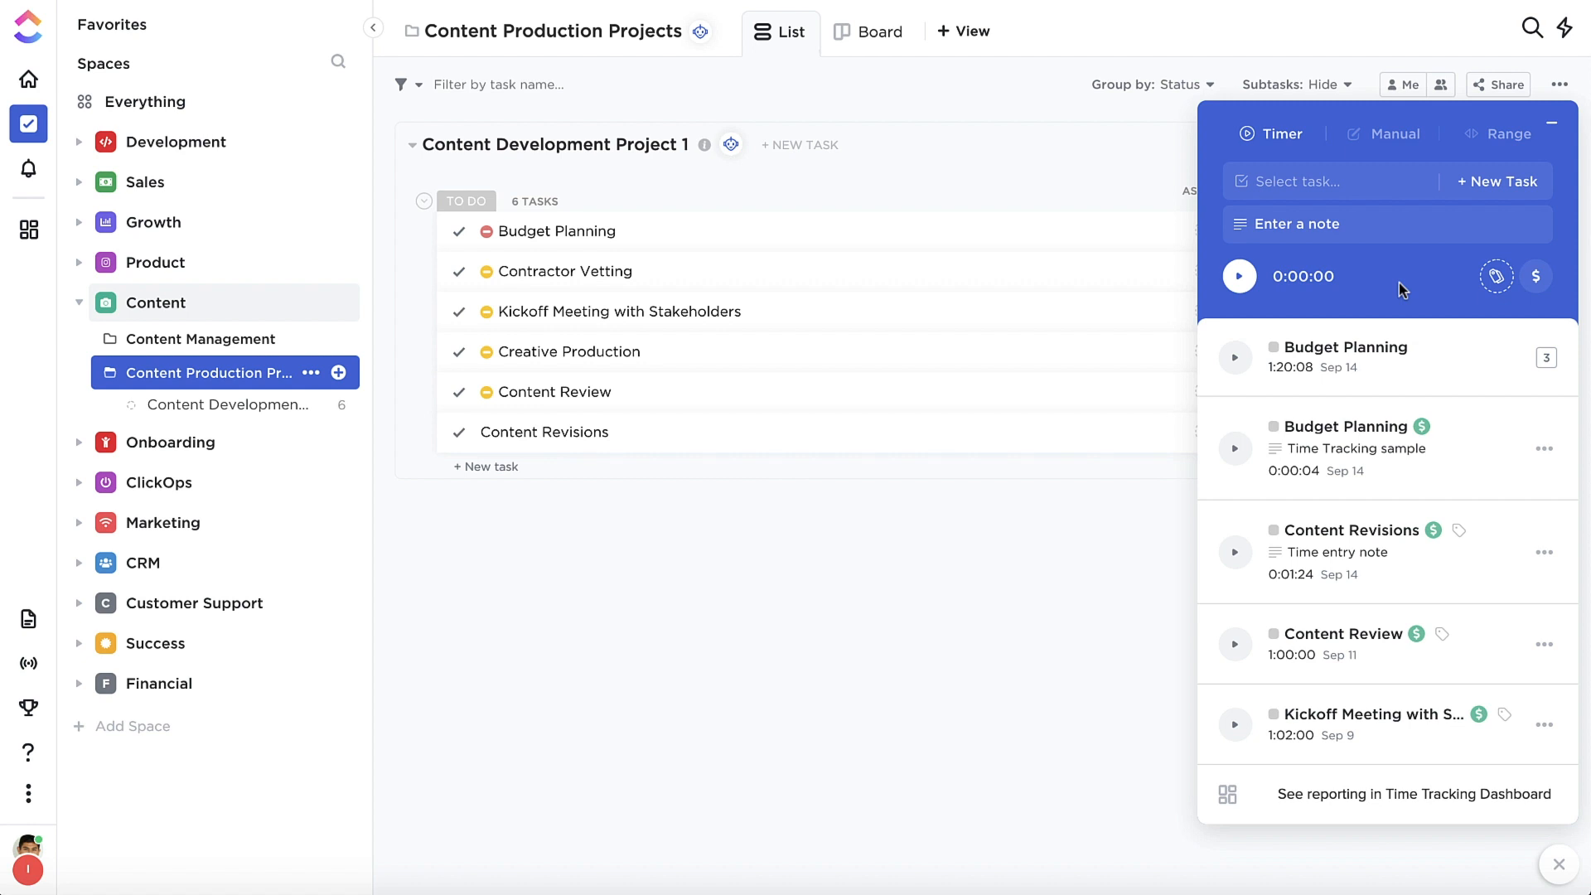
Select the recent task Content Revisions for the timer, and clear the selection again.
{"action": "left_click", "coordinate": [1308, 182]}
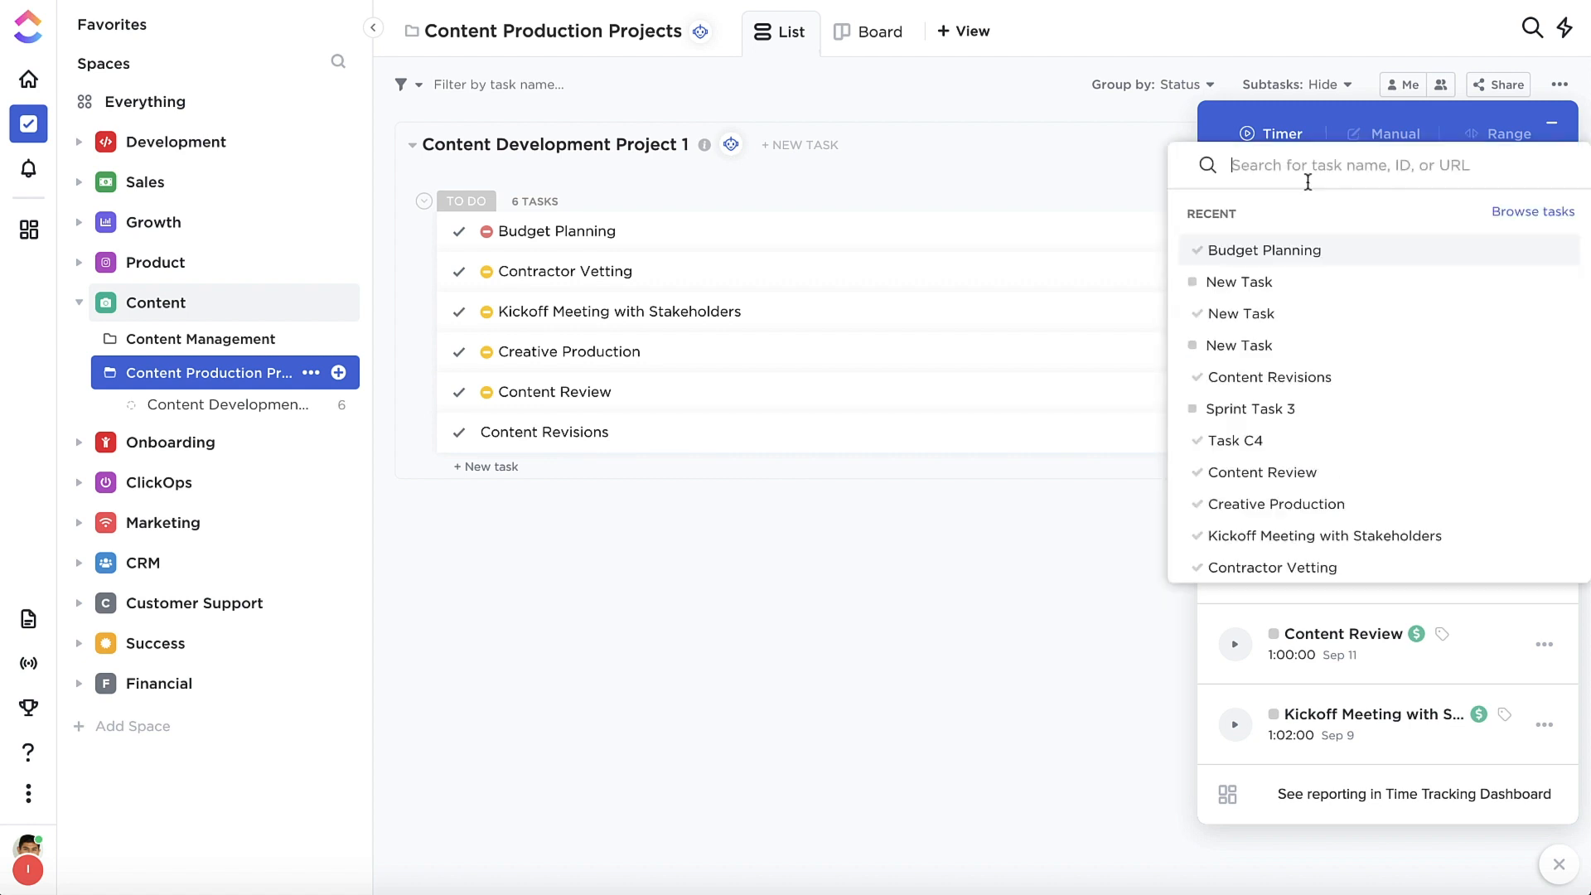
{"action": "left_click", "coordinate": [1264, 375]}
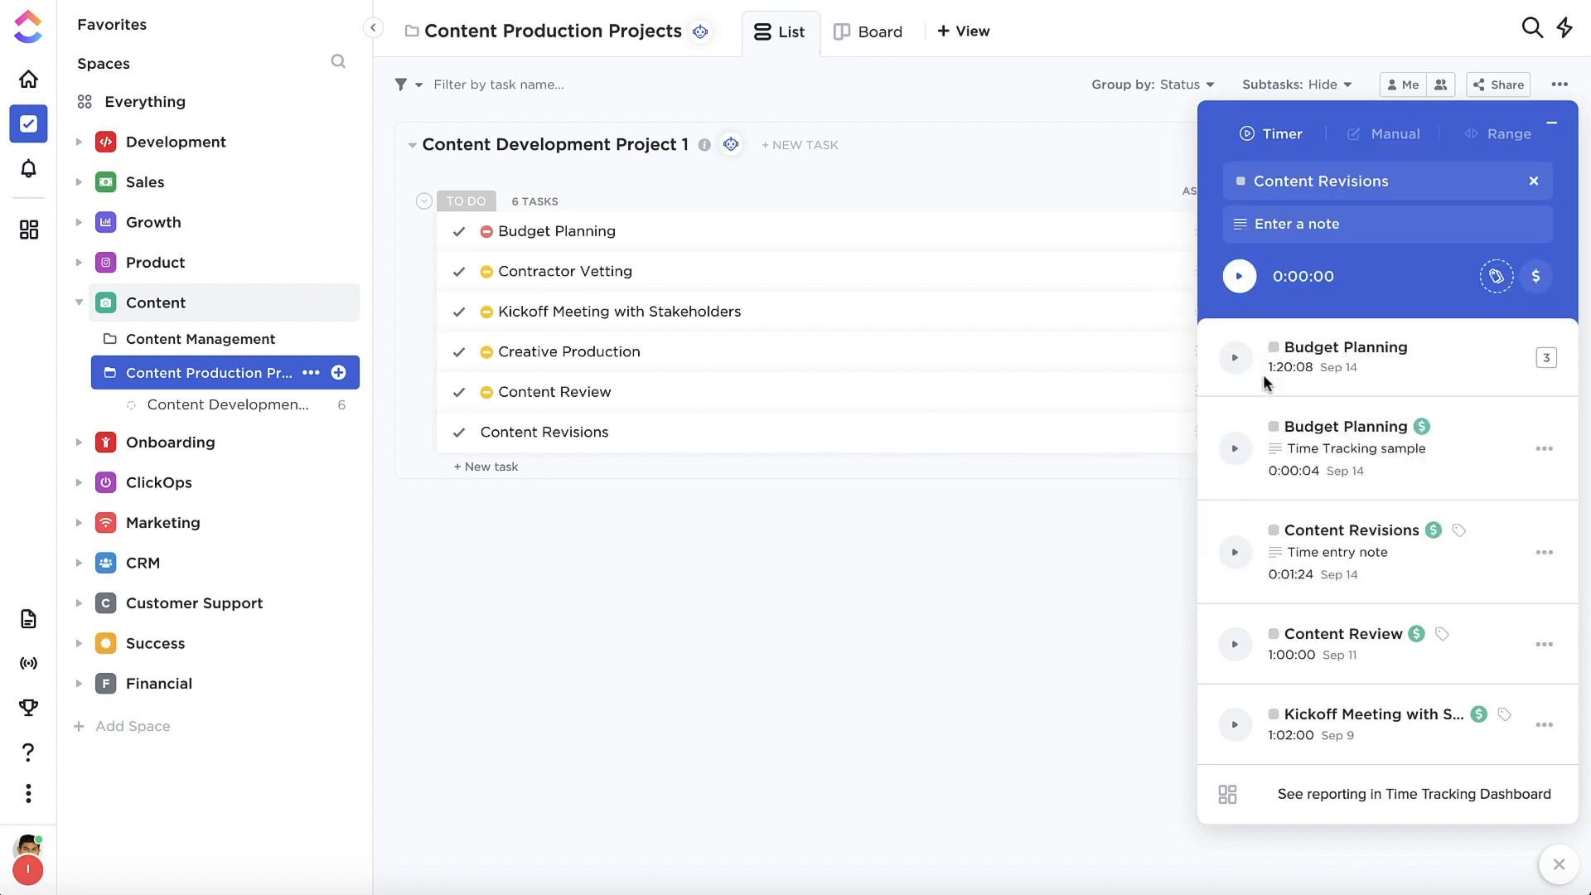
{"action": "left_click", "coordinate": [1534, 180]}
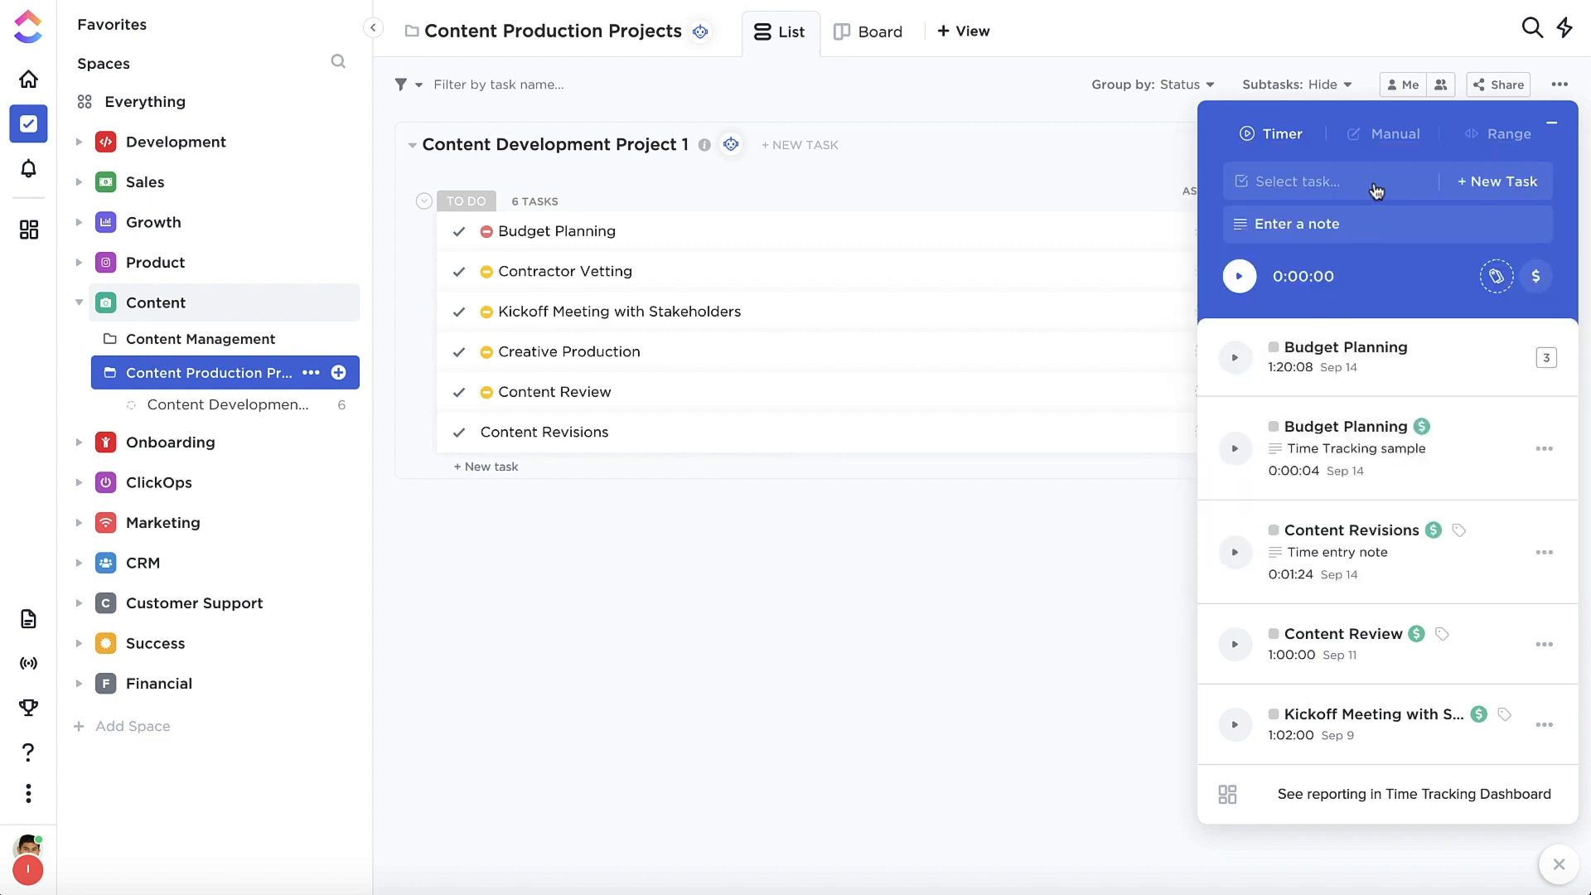
Find the Budget Planning task by its ID 1vp0kwn, select it for the timer, and clear the selection.
{"action": "left_click", "coordinate": [1359, 181]}
{"action": "type", "text": "1vp0kwn"}
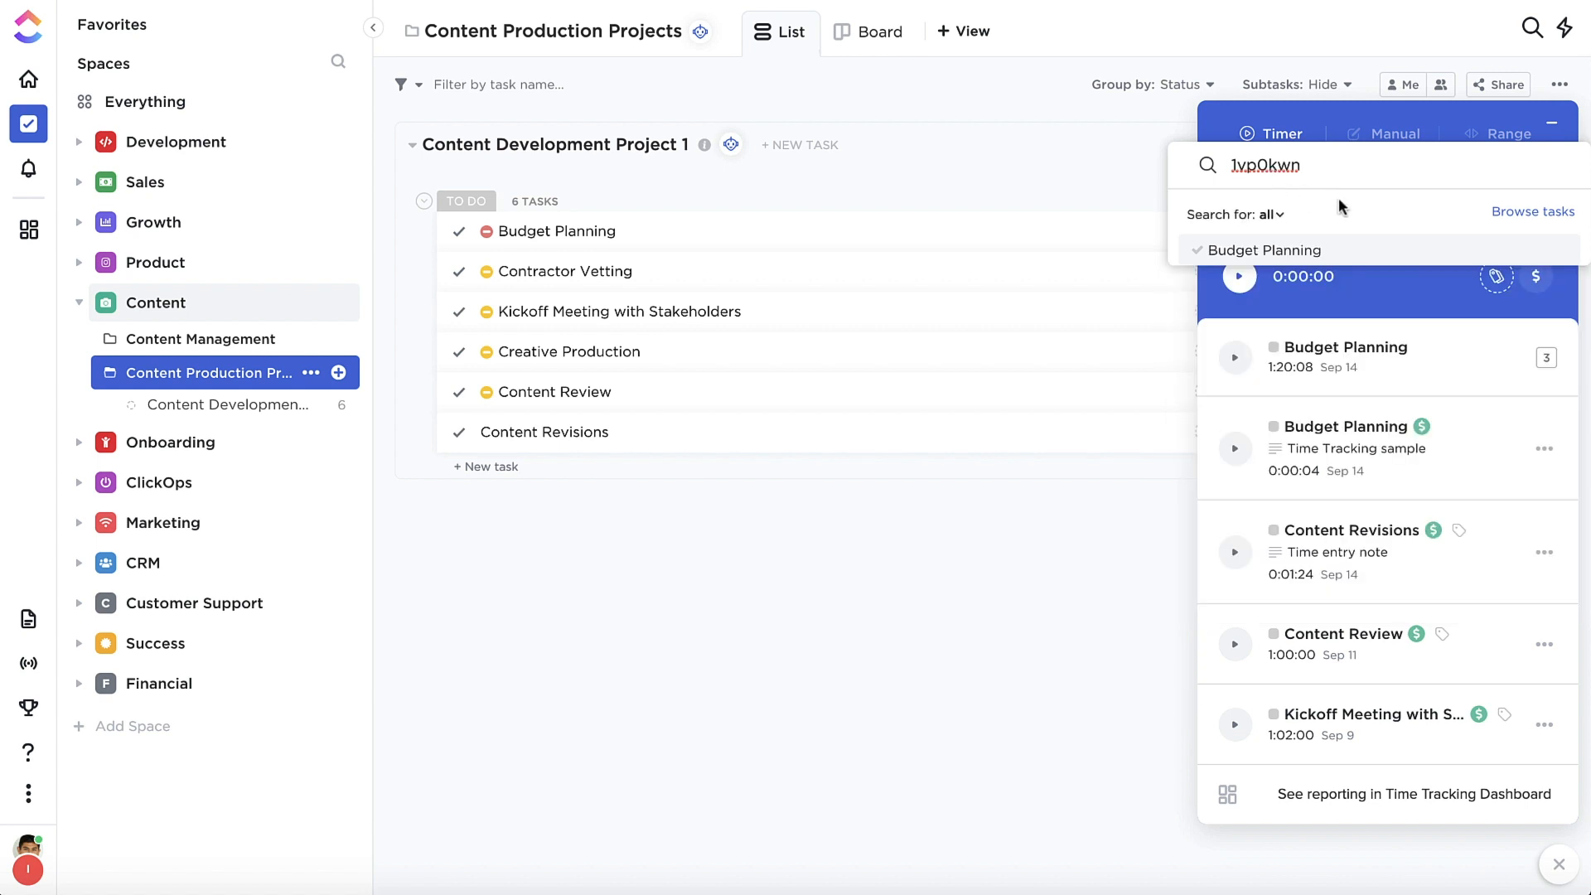
{"action": "left_click", "coordinate": [1272, 249]}
{"action": "left_click", "coordinate": [1531, 184]}
Create a task named "New Task" from the time tracker and assign the timer session to it.
{"action": "left_click", "coordinate": [1505, 181]}
{"action": "type", "text": "New Task"}
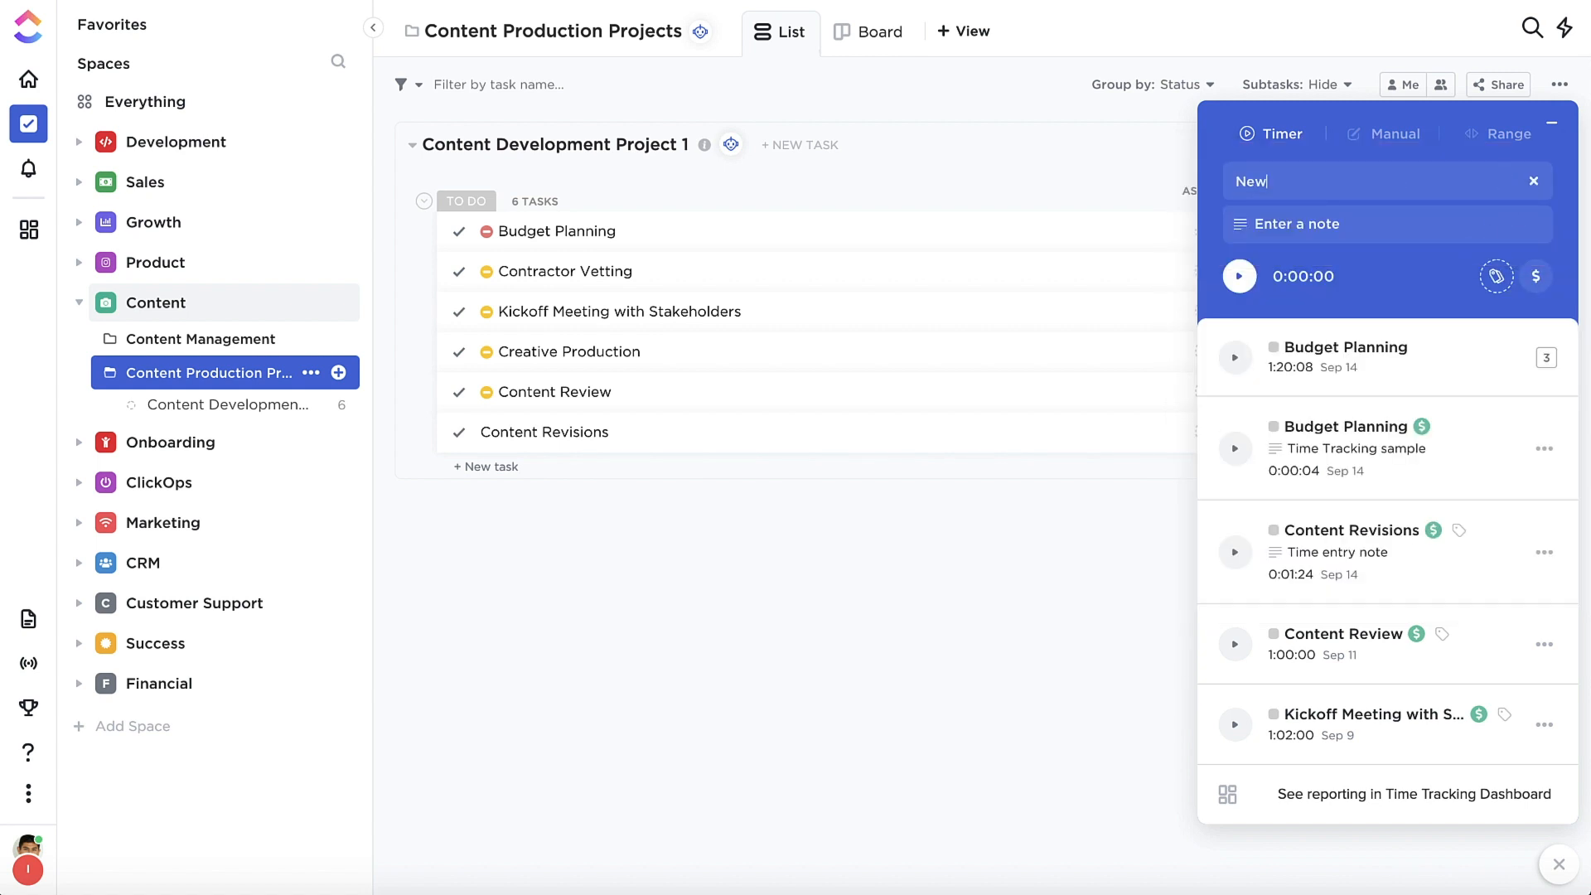
{"action": "key", "text": "Return"}
{"action": "left_click", "coordinate": [1307, 259]}
{"action": "left_click", "coordinate": [1301, 321]}
{"action": "left_click", "coordinate": [1337, 349]}
Tag the timer session with "client 1" and add the note "Time session note", leaving it non-billable.
{"action": "left_click", "coordinate": [1494, 276]}
{"action": "left_click", "coordinate": [1322, 341]}
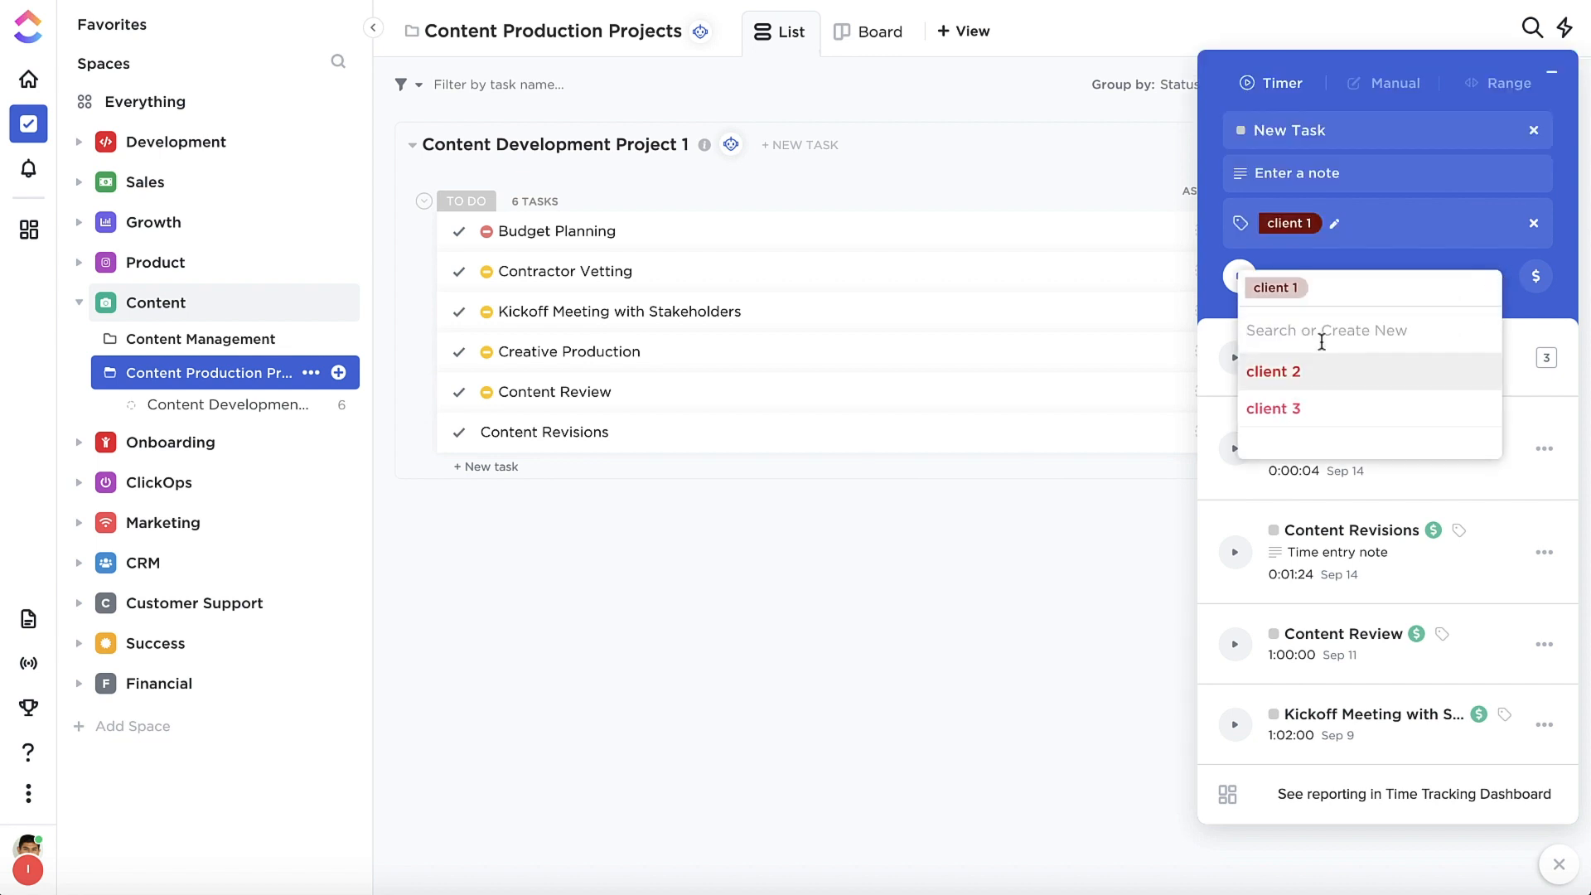
{"action": "left_click", "coordinate": [1457, 268]}
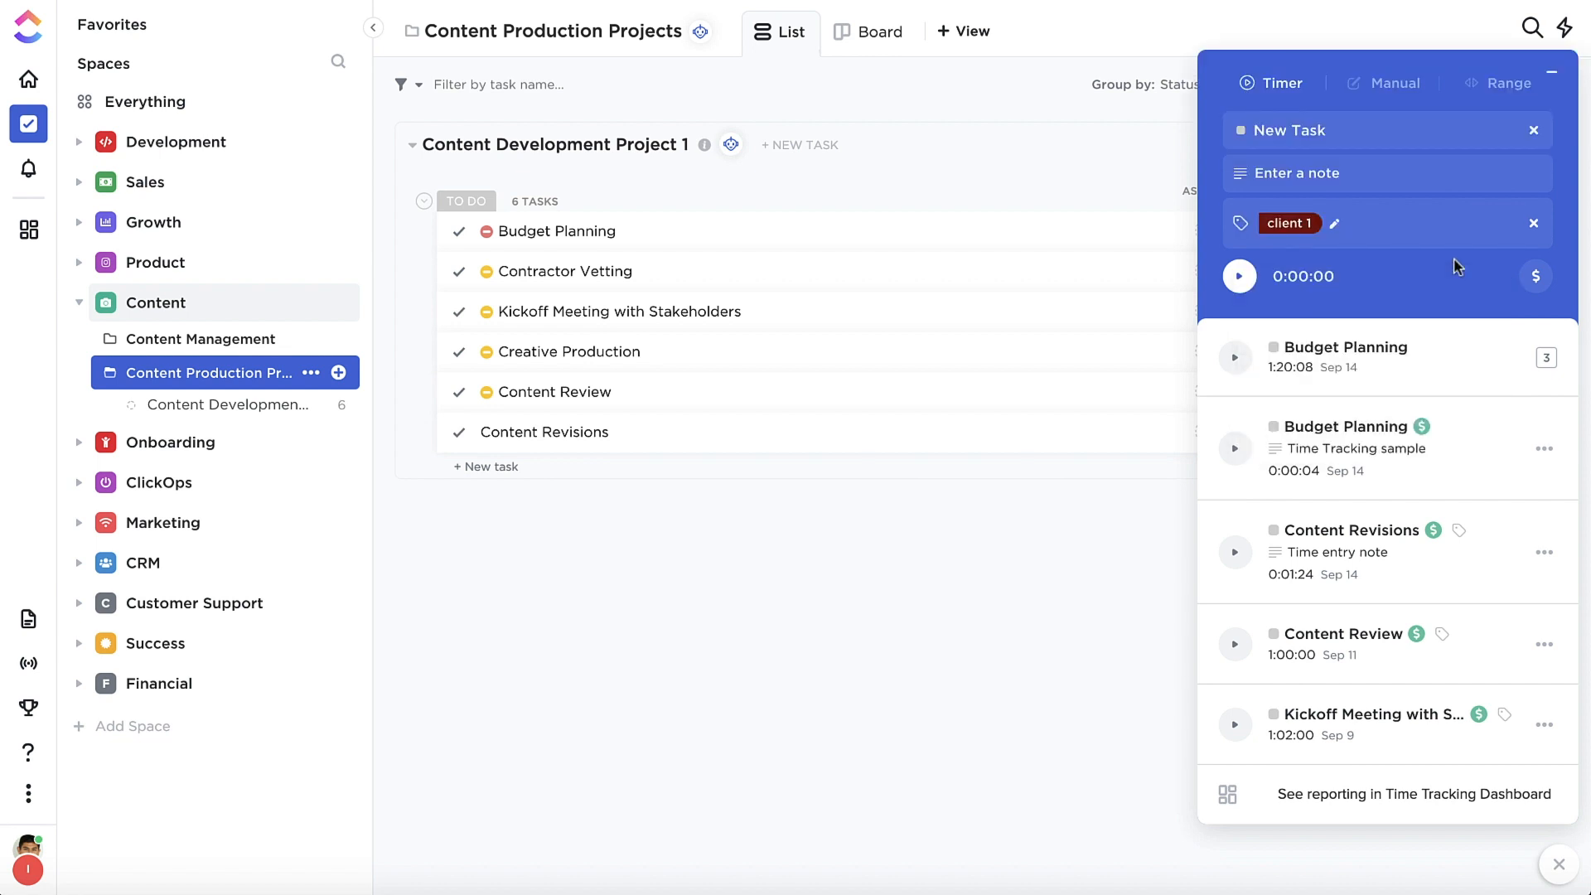
{"action": "left_click", "coordinate": [1532, 279]}
{"action": "left_click", "coordinate": [1532, 279]}
{"action": "type", "text": "Time session note"}
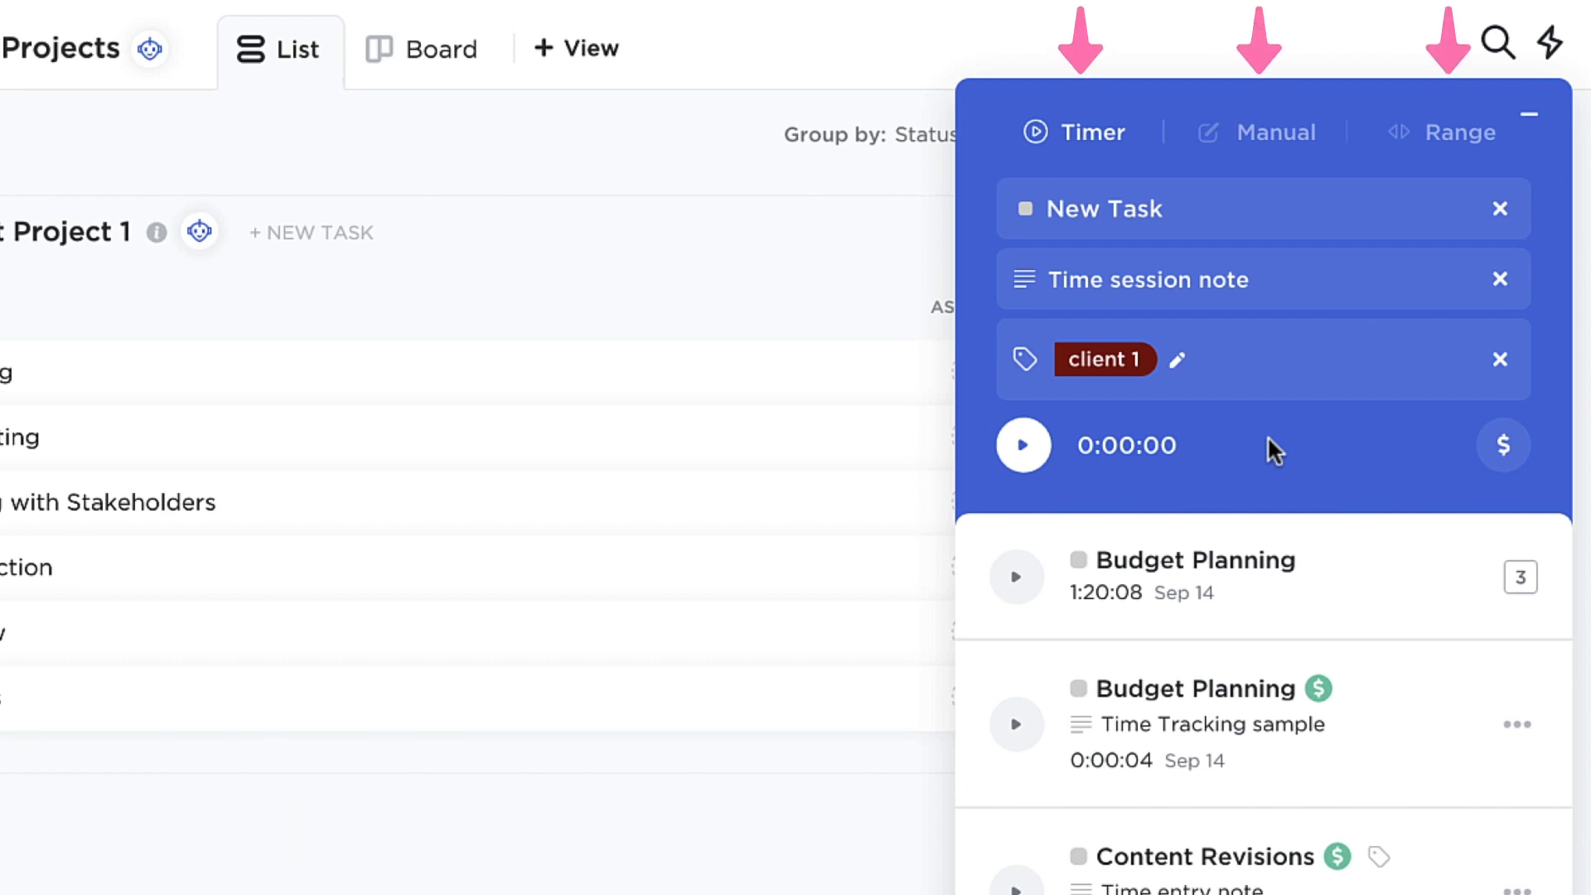
View the Manual and Range time entry modes, and return to the Timer mode.
{"action": "left_click", "coordinate": [1276, 140]}
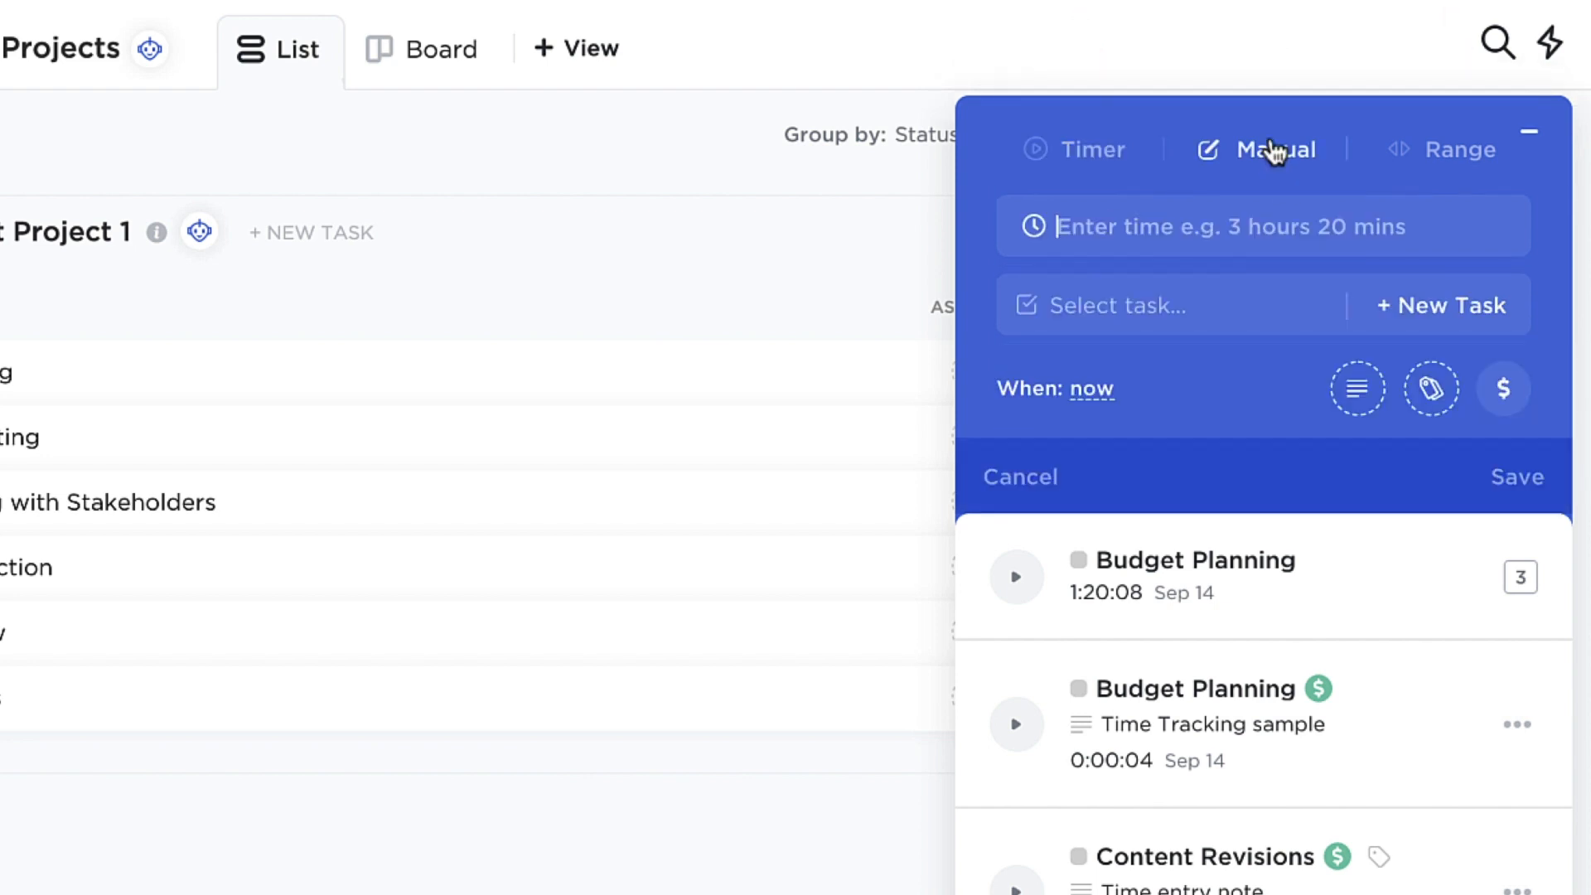
{"action": "left_click", "coordinate": [1463, 151]}
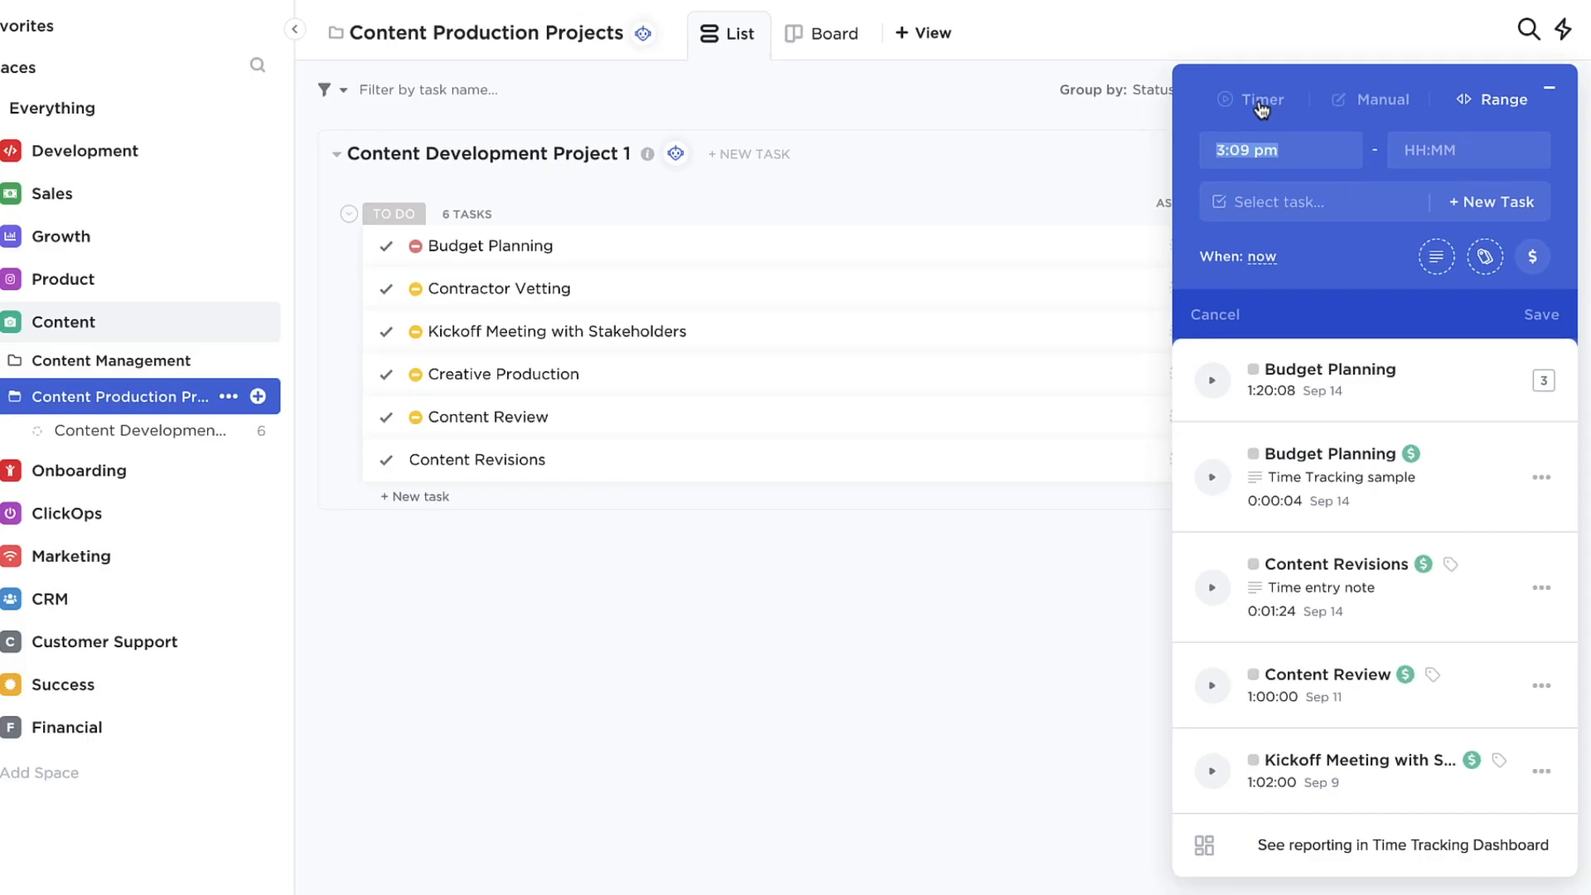
{"action": "left_click", "coordinate": [1281, 96]}
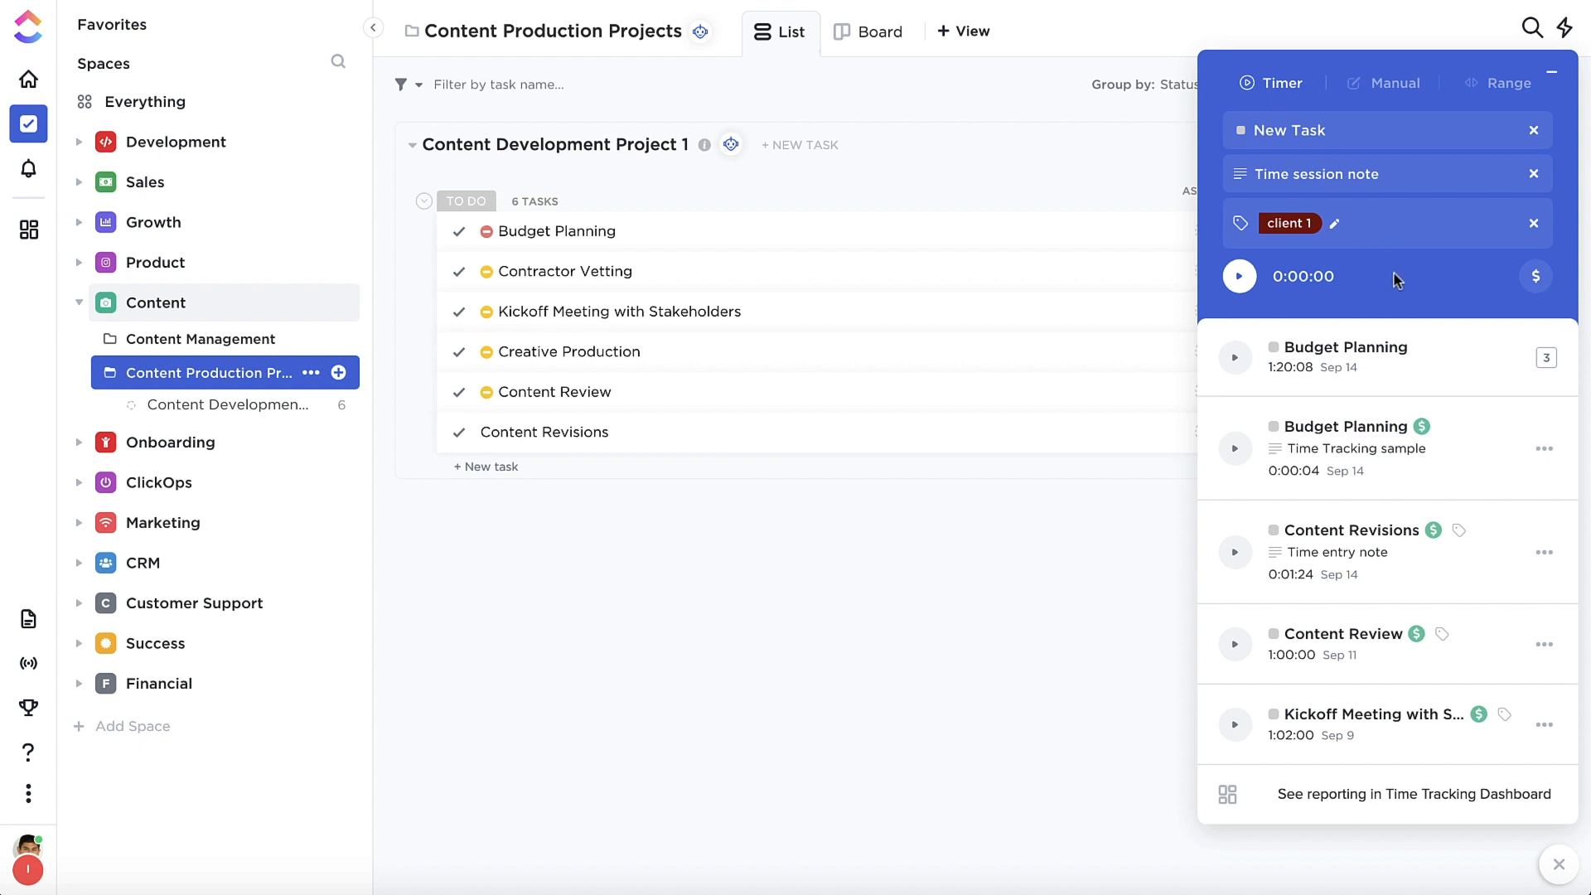
Start the timer for the New Task session and minimize the time tracker.
{"action": "left_click", "coordinate": [1240, 277]}
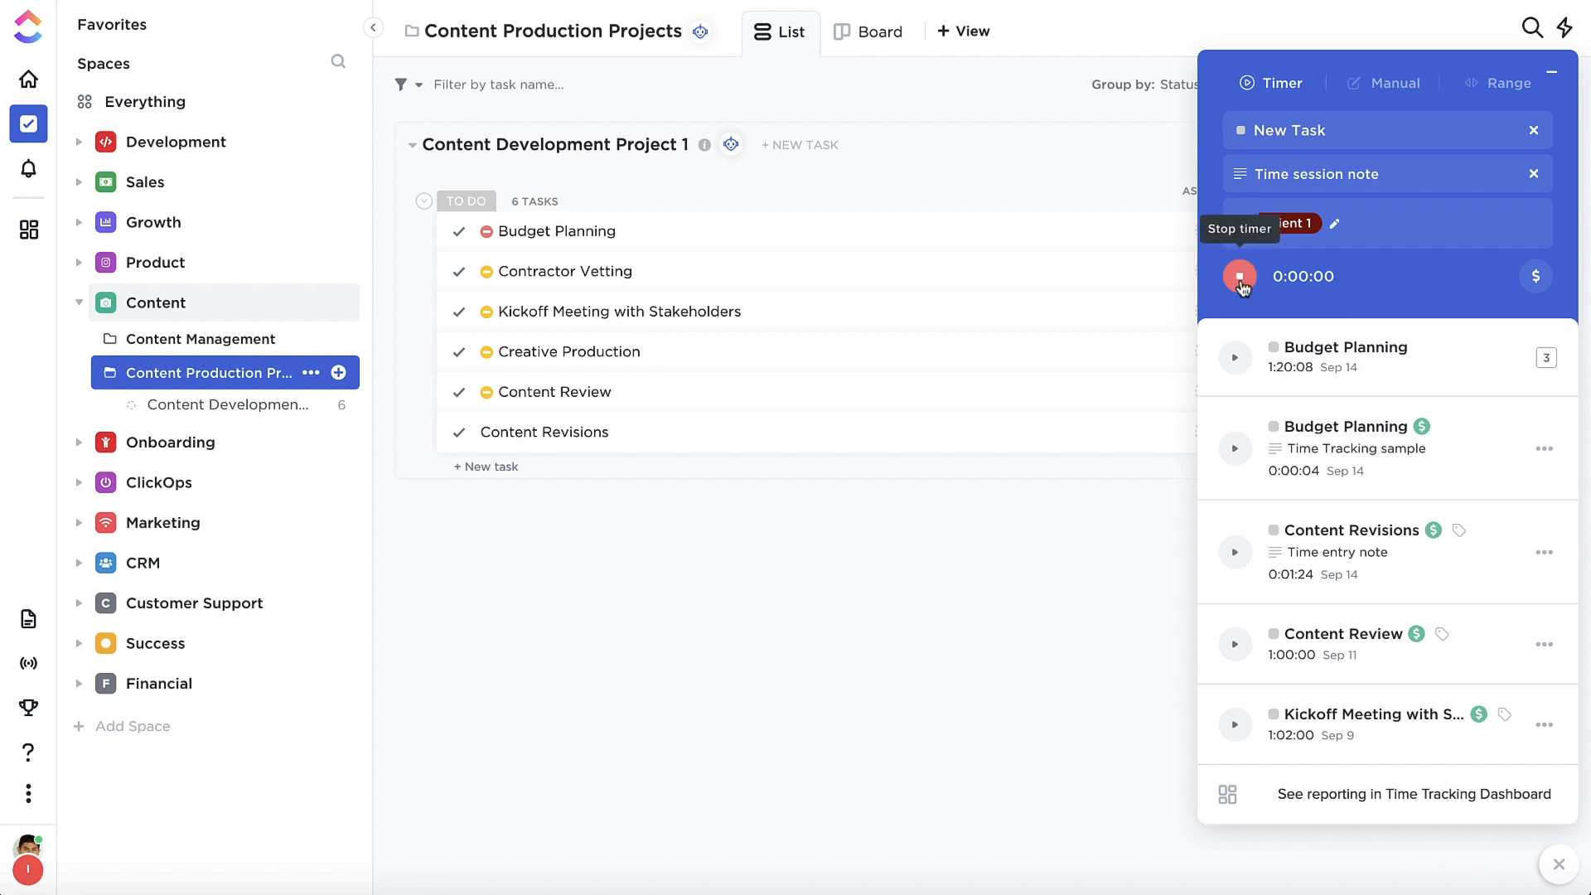
{"action": "left_click", "coordinate": [1548, 76]}
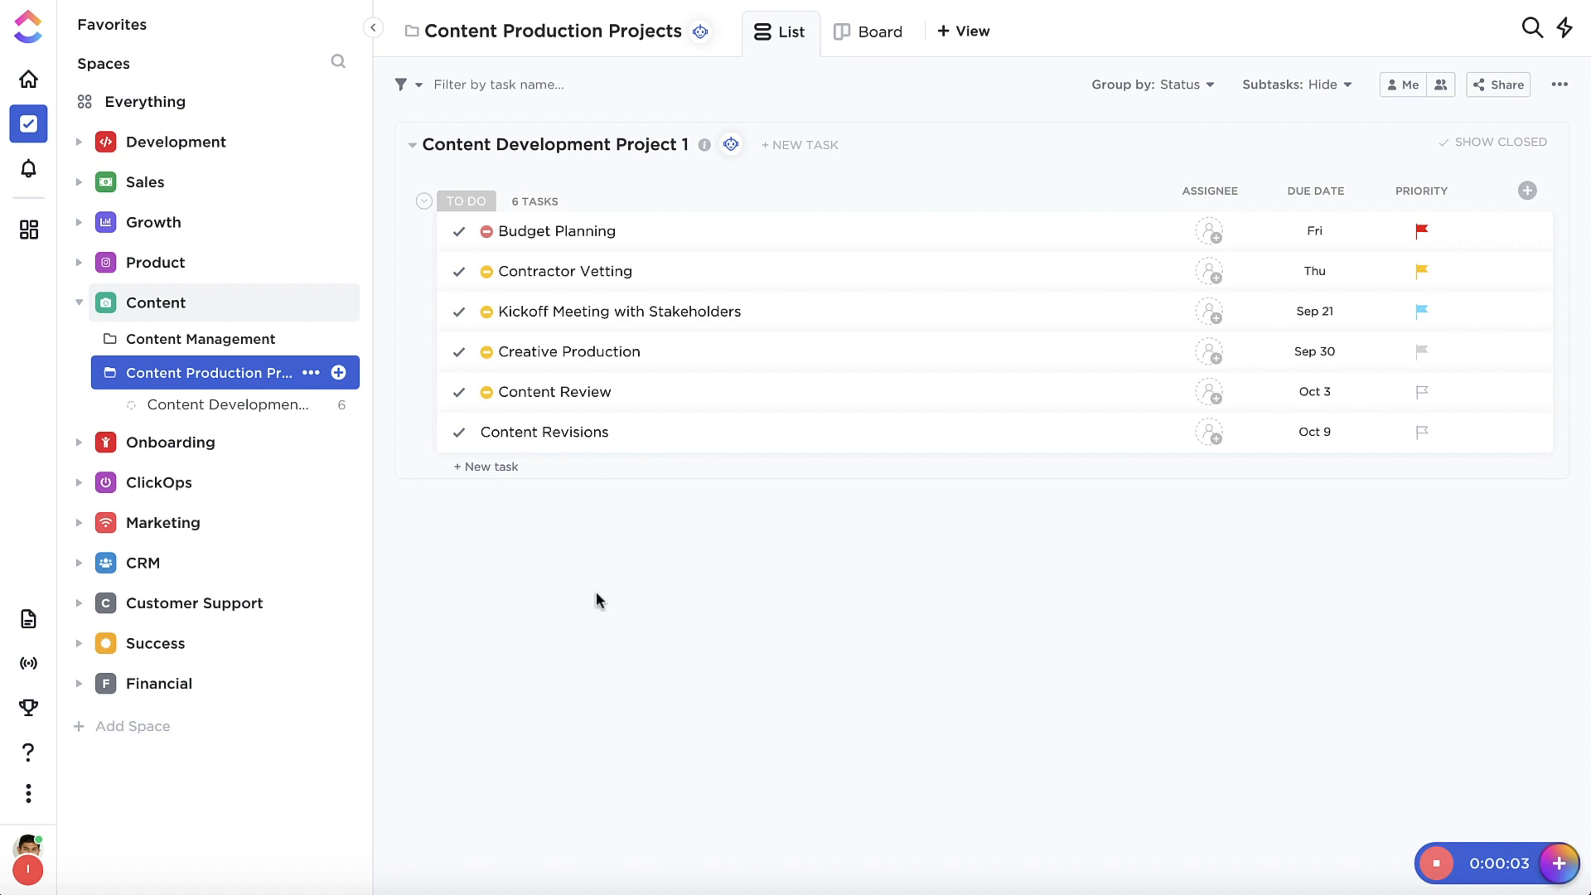
Open the Internal Bugs list in the Development space's QA folder and stop the running timer.
{"action": "left_click", "coordinate": [142, 145]}
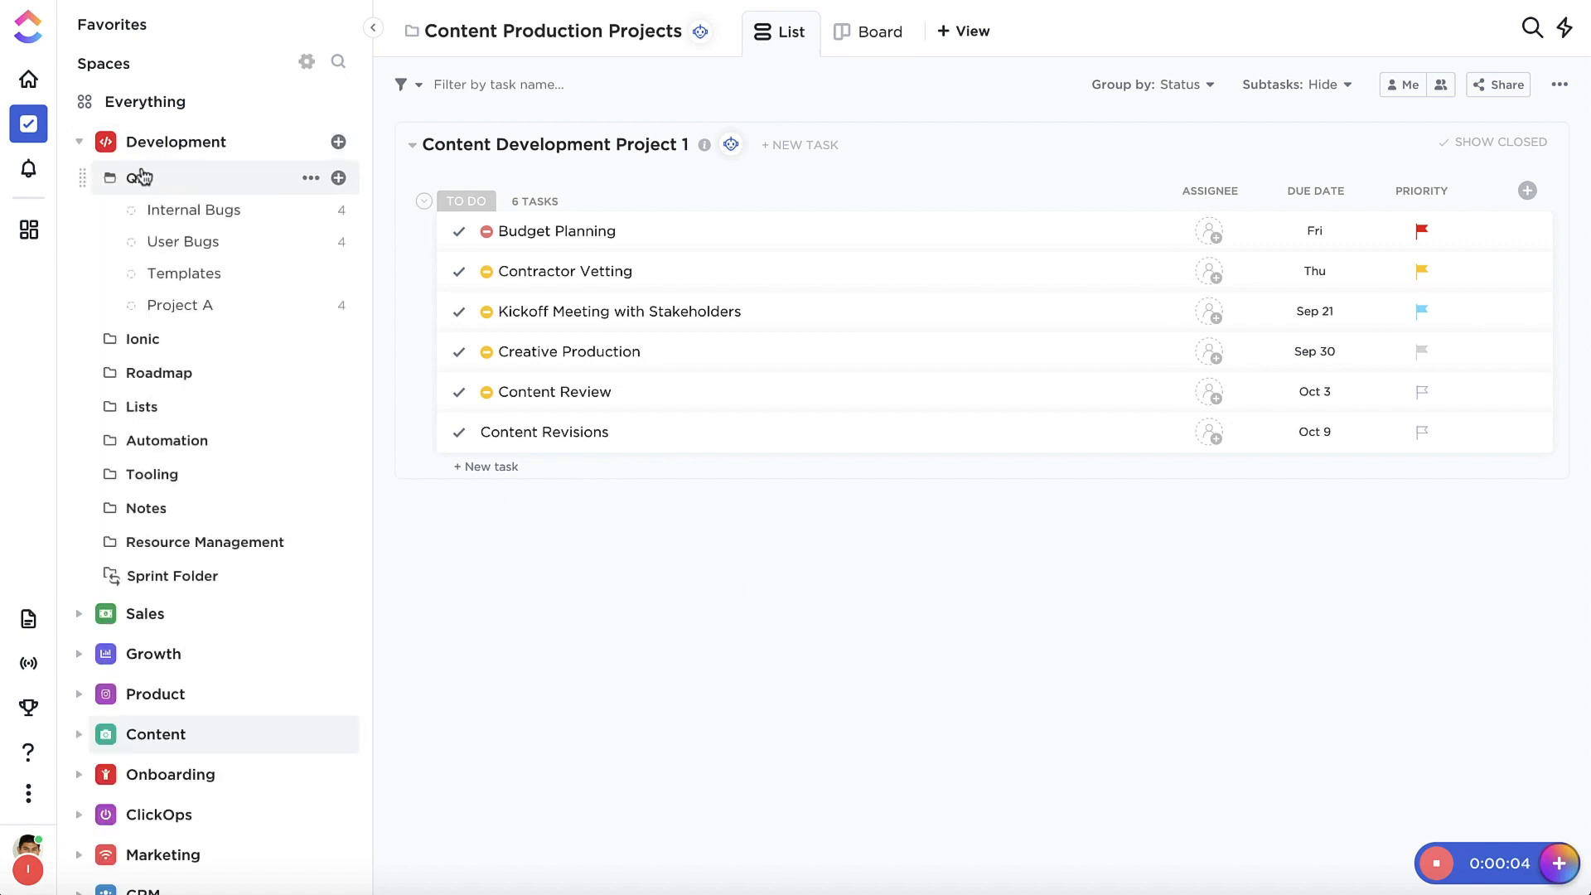
{"action": "left_click", "coordinate": [161, 210]}
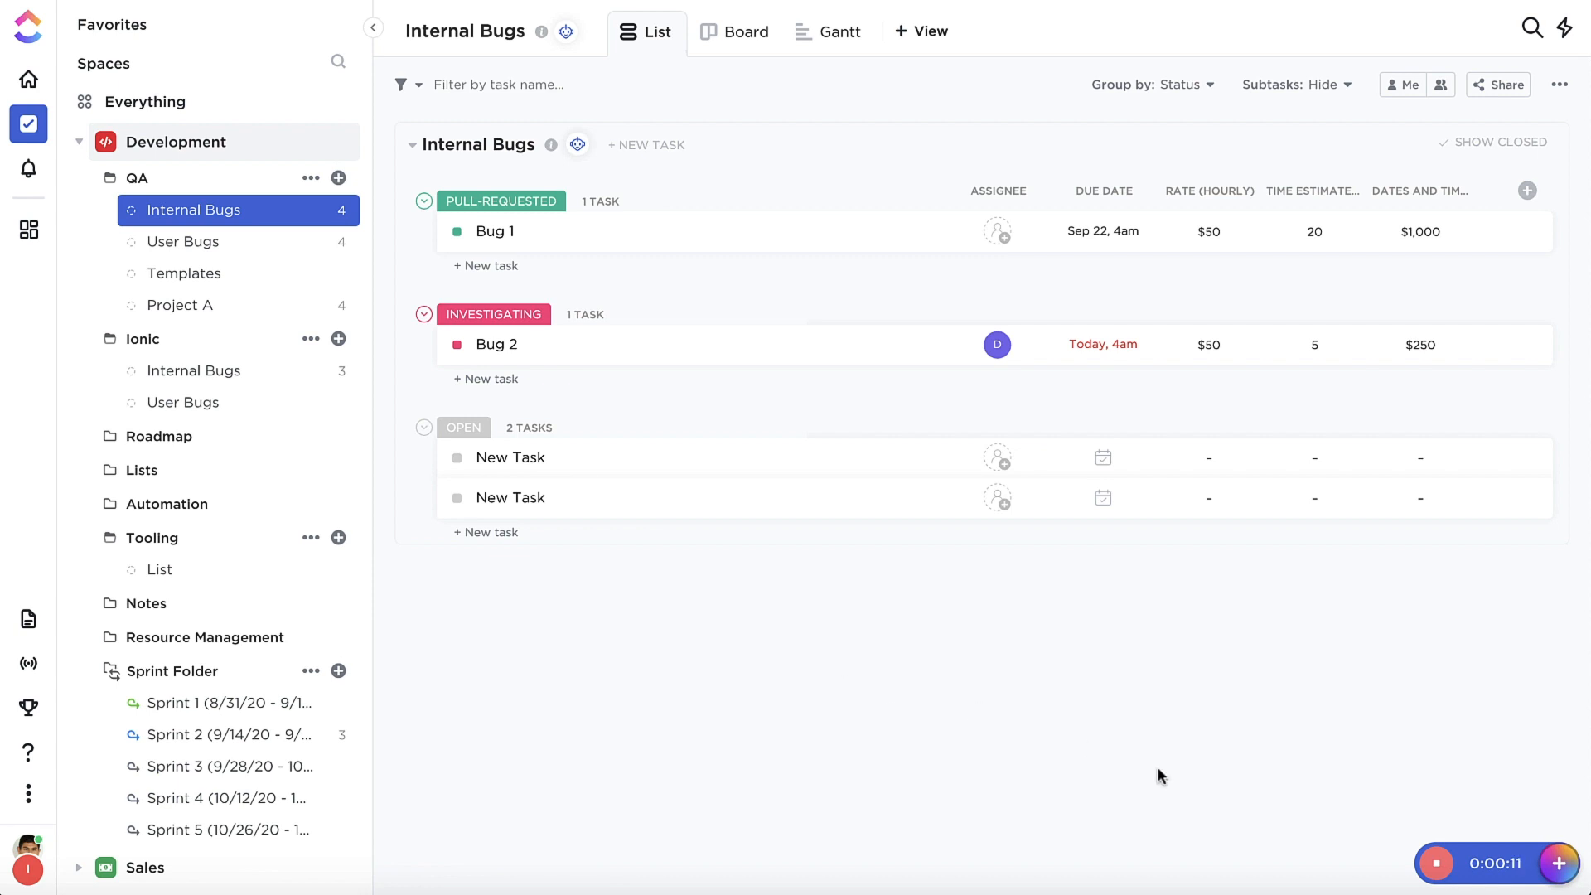
{"action": "left_click", "coordinate": [1431, 864]}
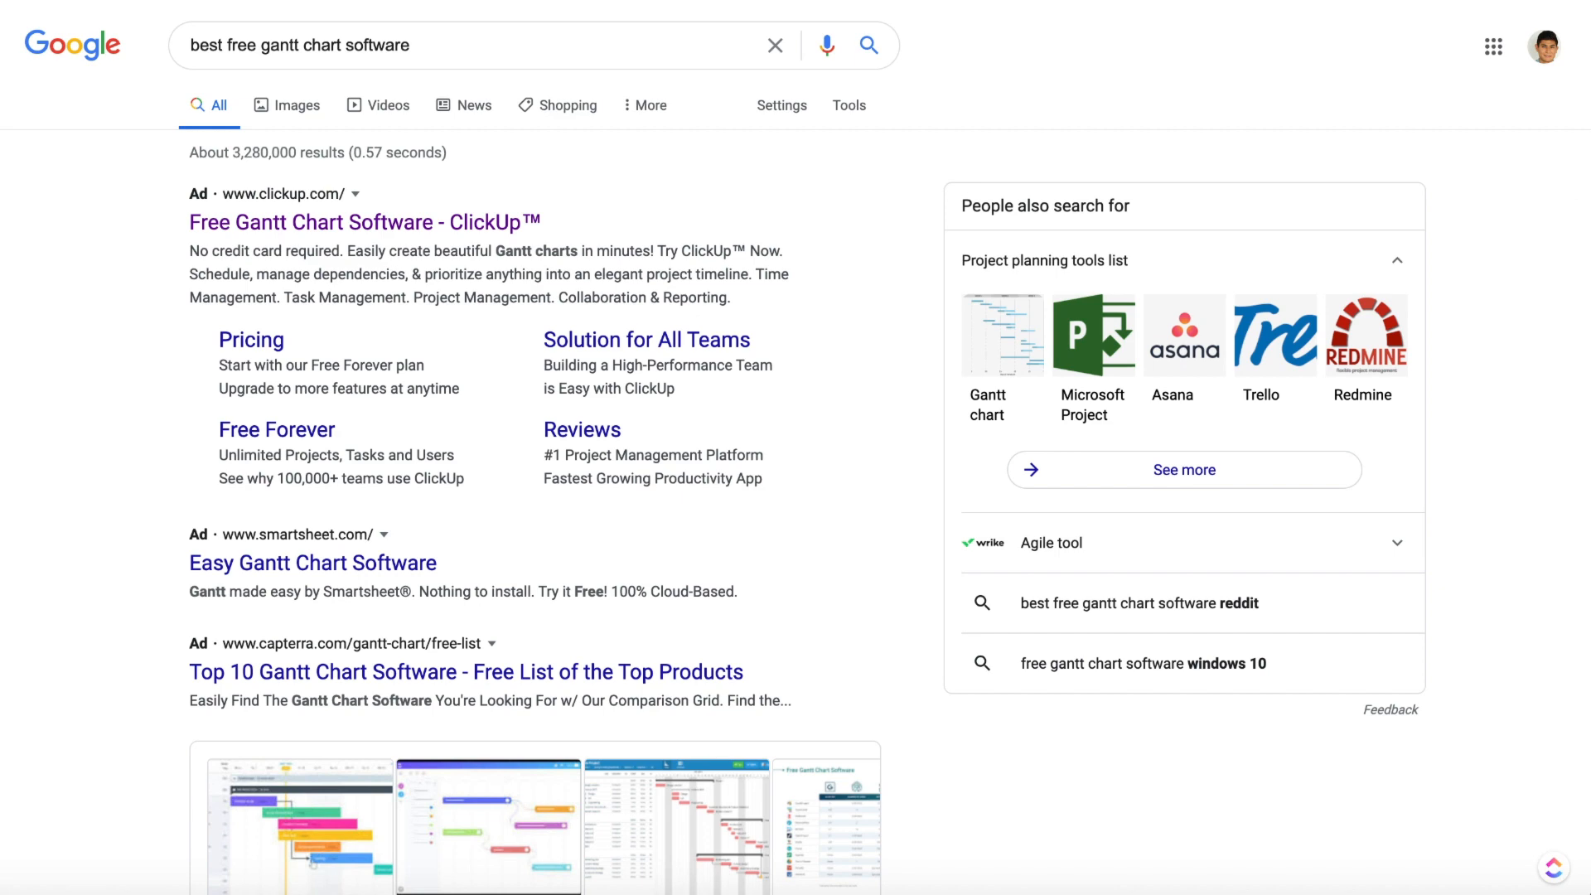
On the Google results page, start tracking time on "Time Tracking v3" in the ClickUp browser extension and close its window.
{"action": "left_click", "coordinate": [1553, 868]}
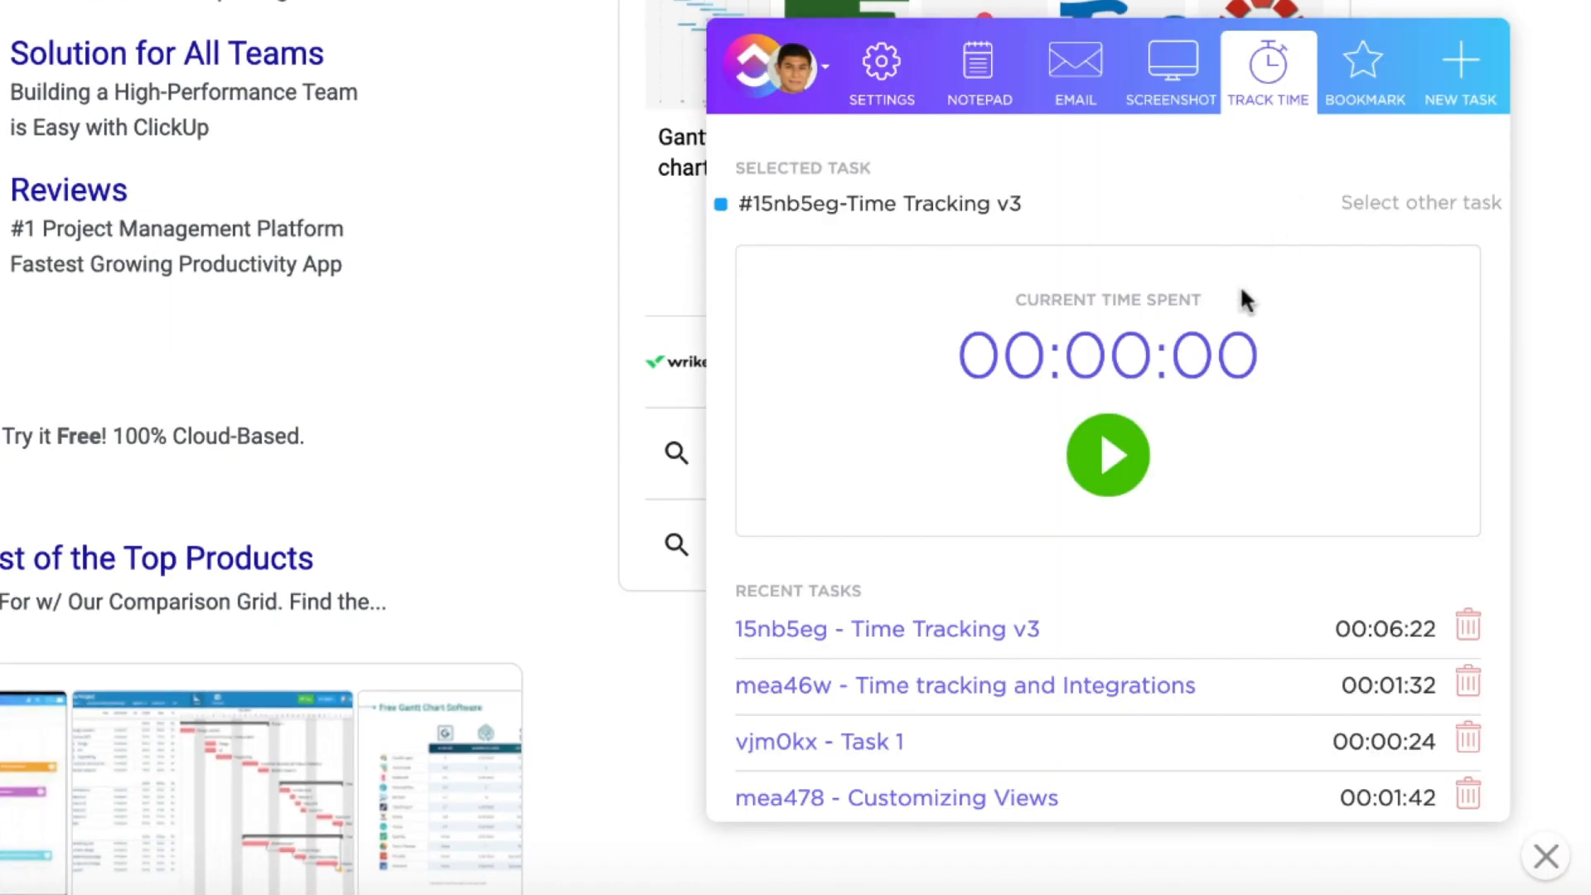
{"action": "left_click", "coordinate": [1115, 452]}
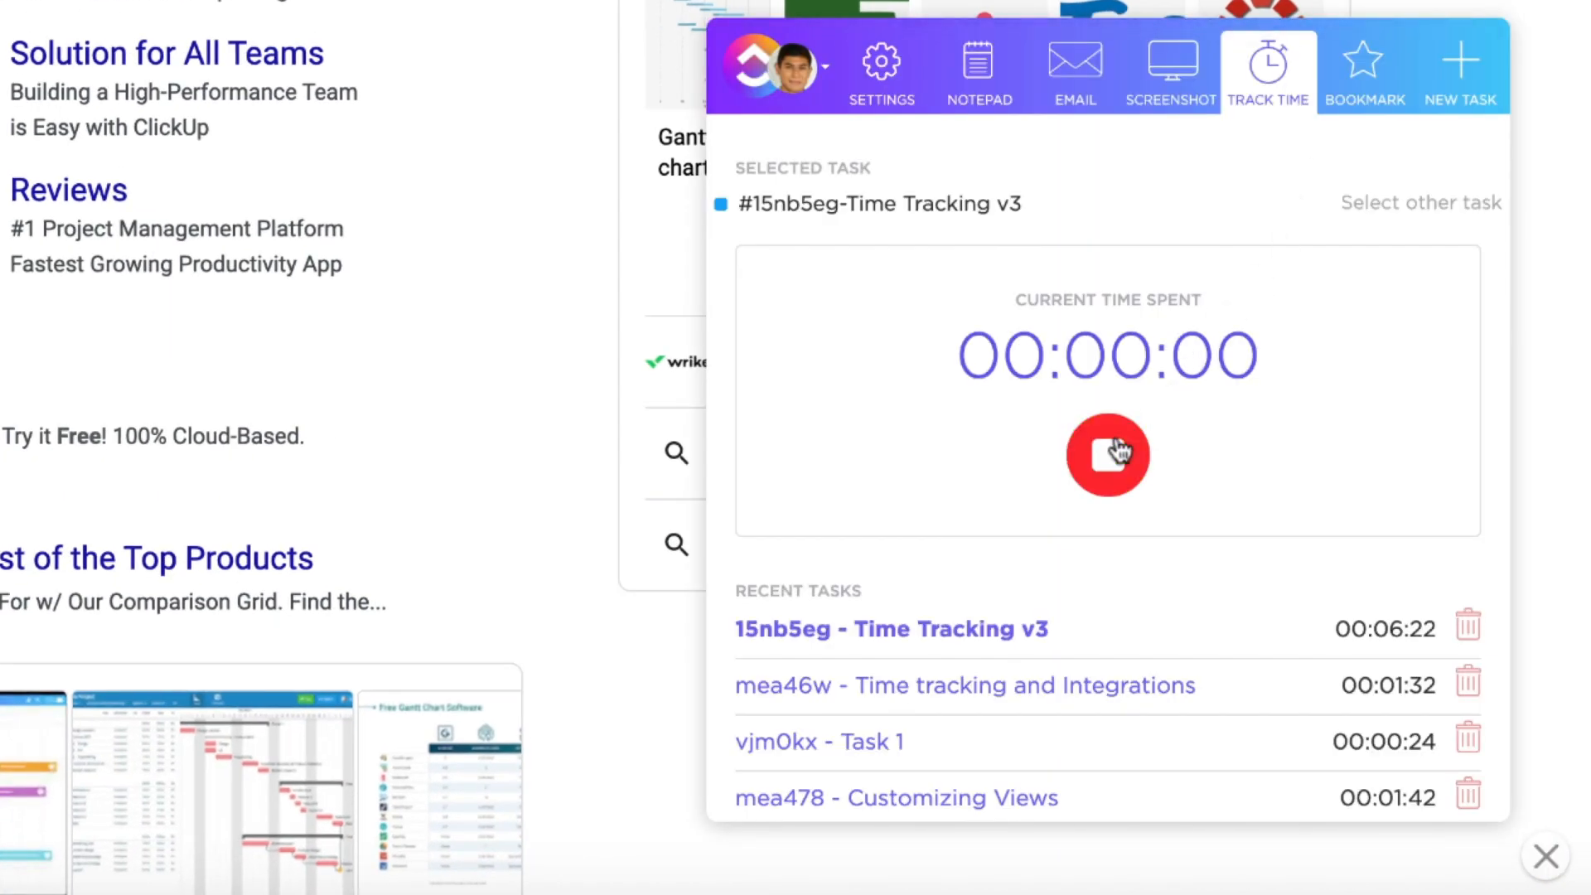
{"action": "left_click", "coordinate": [1546, 854]}
Search Google for "clickup" and open ClickUp's Twitter profile from the results.
{"action": "triple_click", "coordinate": [348, 45]}
{"action": "type", "text": "clickup"}
{"action": "key", "text": "Return"}
{"action": "scroll", "coordinate": [430, 529], "scroll_direction": "down", "scroll_amount": 10}
{"action": "left_click", "coordinate": [382, 554]}
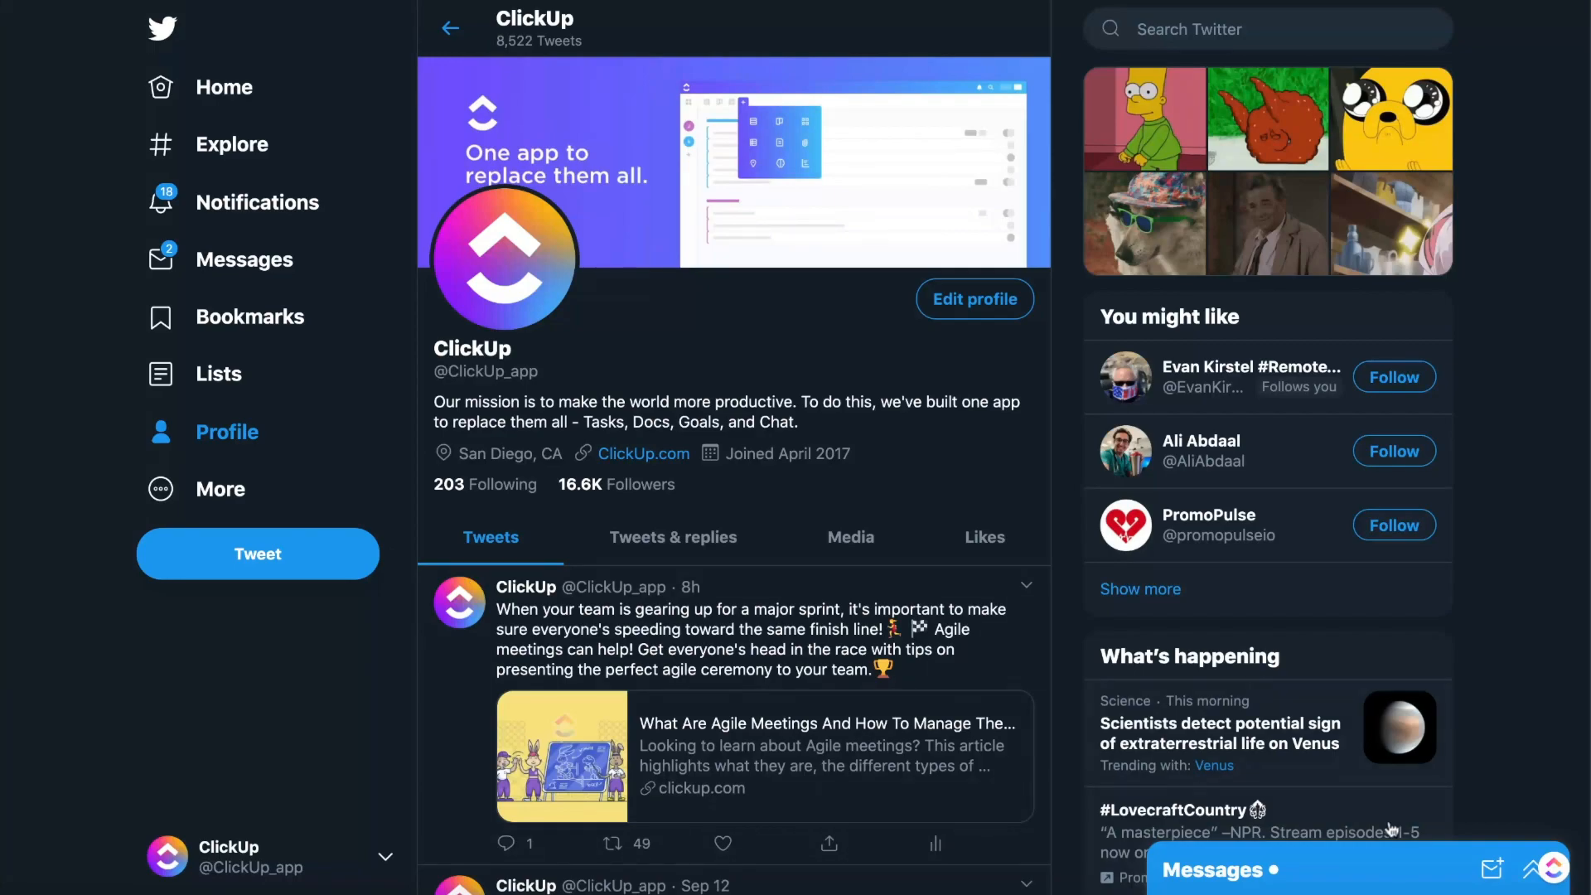
{"action": "mouse_move", "coordinate": [1555, 871]}
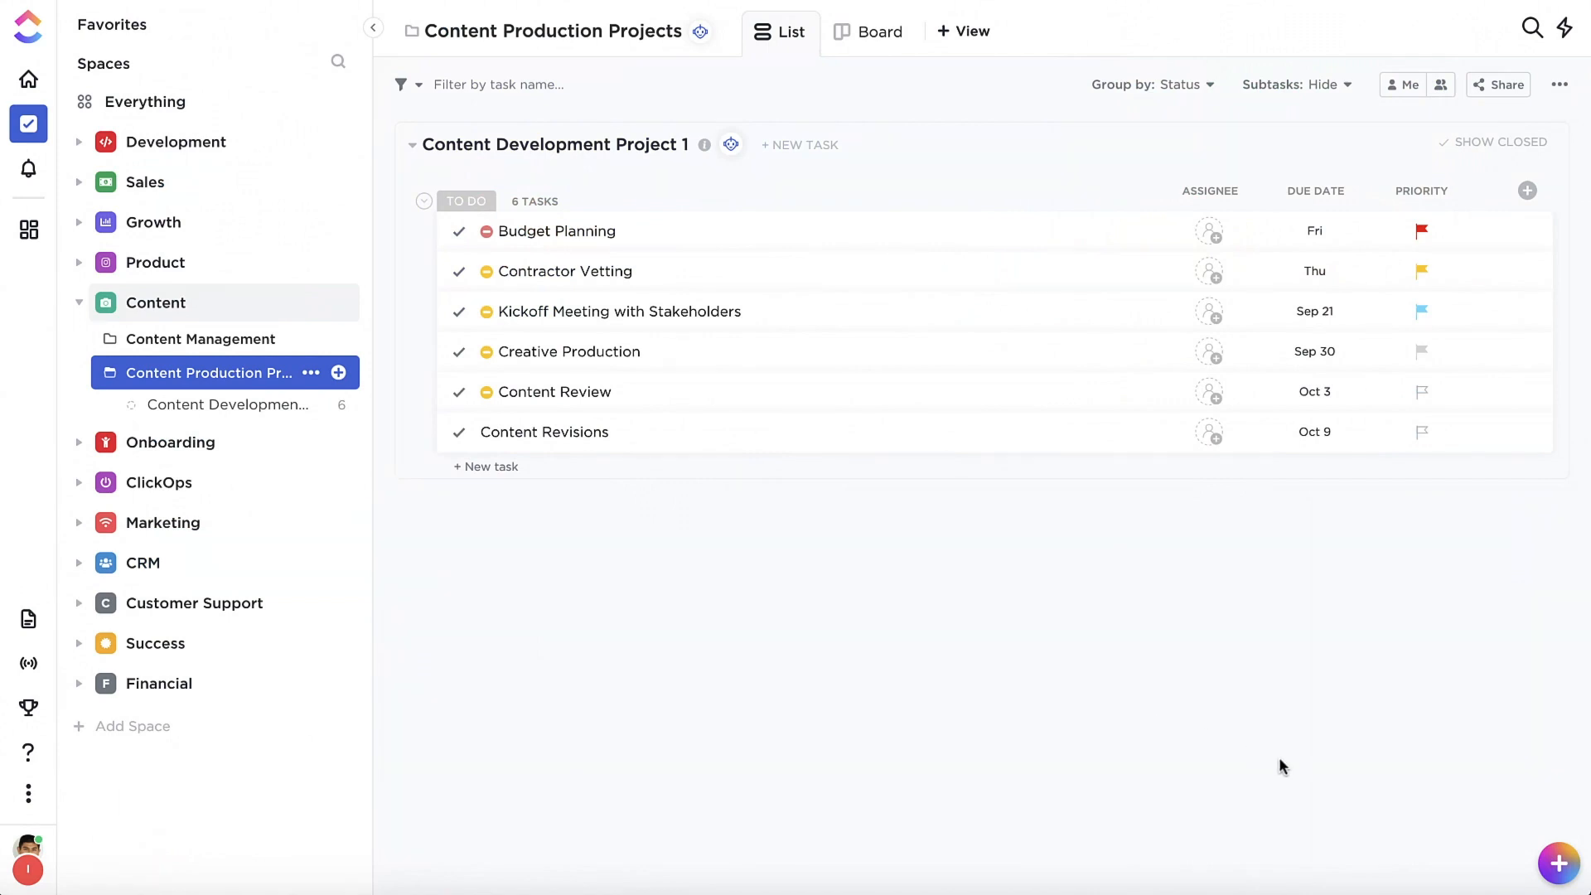
Back in ClickUp, edit the tracked New Task session to a duration of 20m dated Sep 13, save it, and minimize the tracker.
{"action": "mouse_move", "coordinate": [1559, 864]}
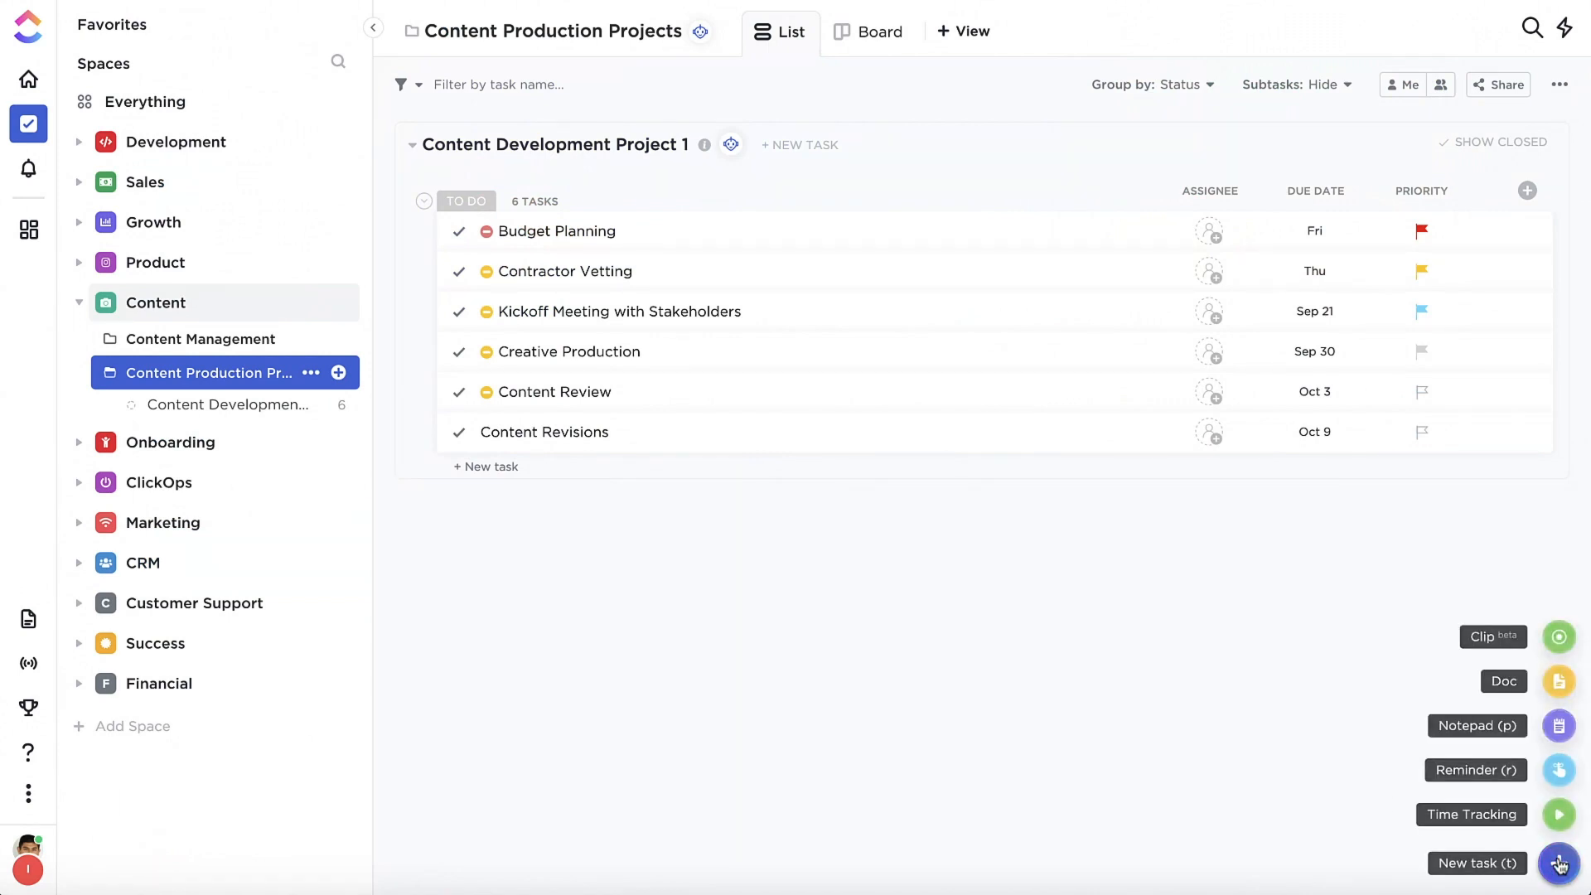
{"action": "left_click", "coordinate": [1556, 814]}
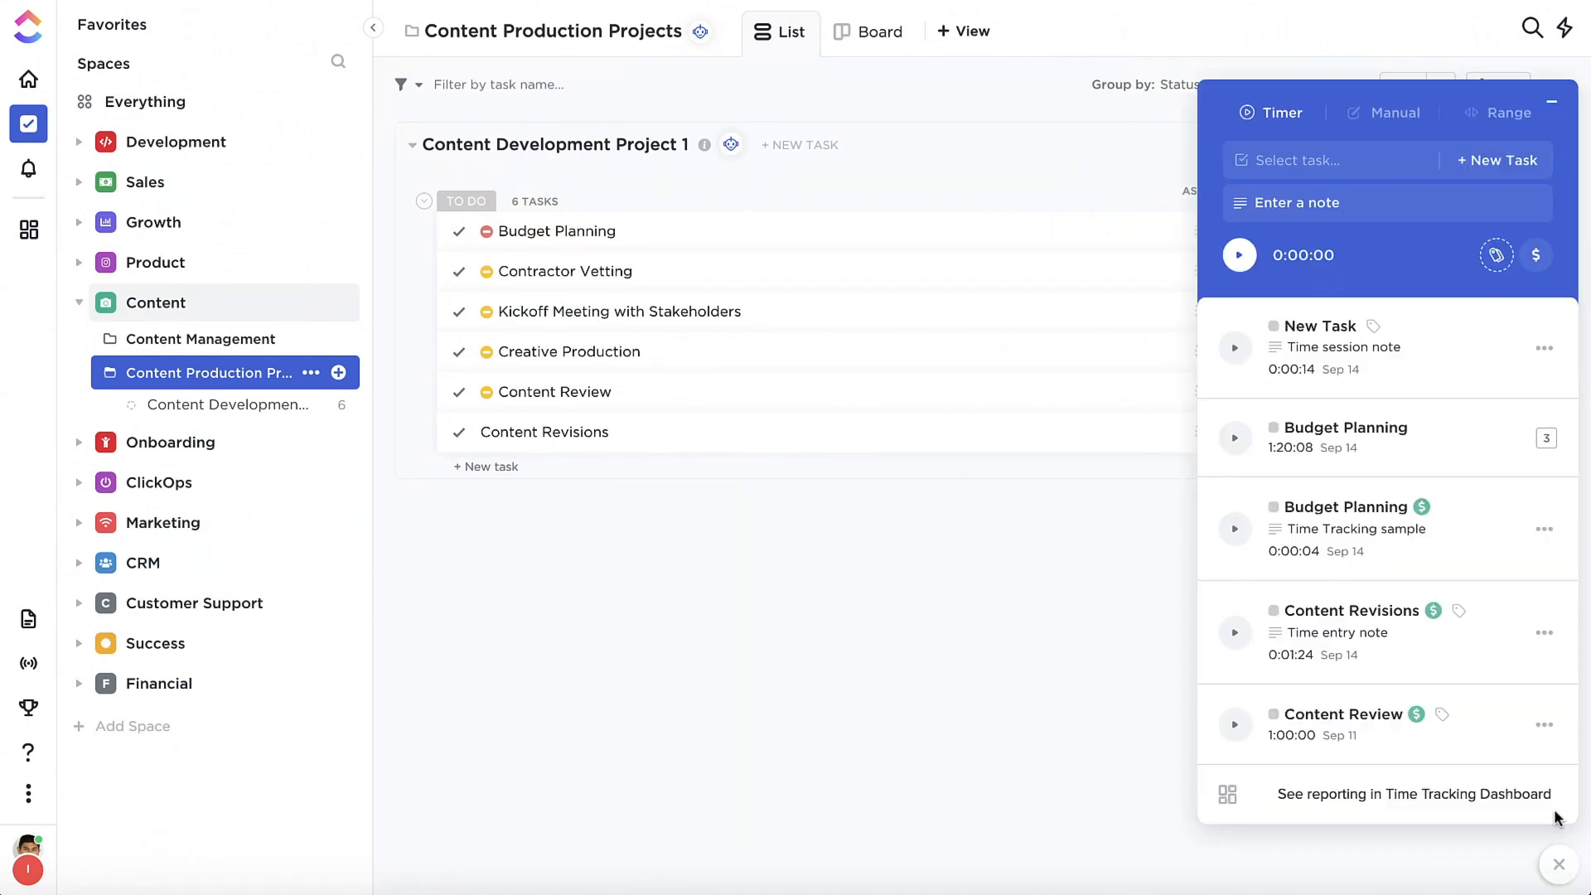
{"action": "left_click", "coordinate": [1543, 348]}
{"action": "left_click", "coordinate": [1489, 389]}
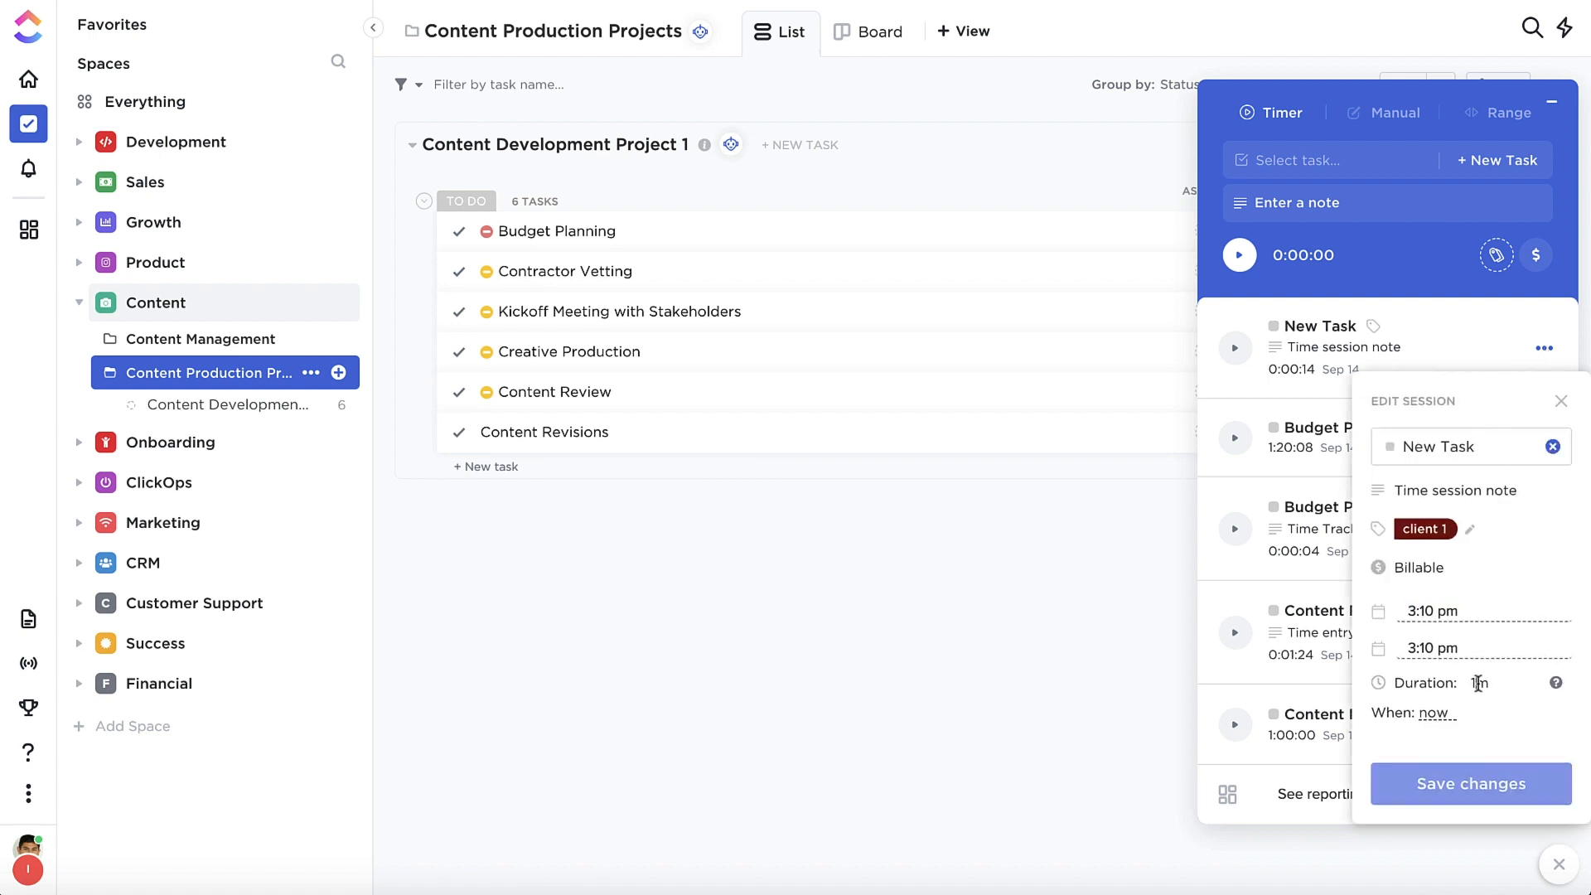
{"action": "left_click", "coordinate": [1477, 682]}
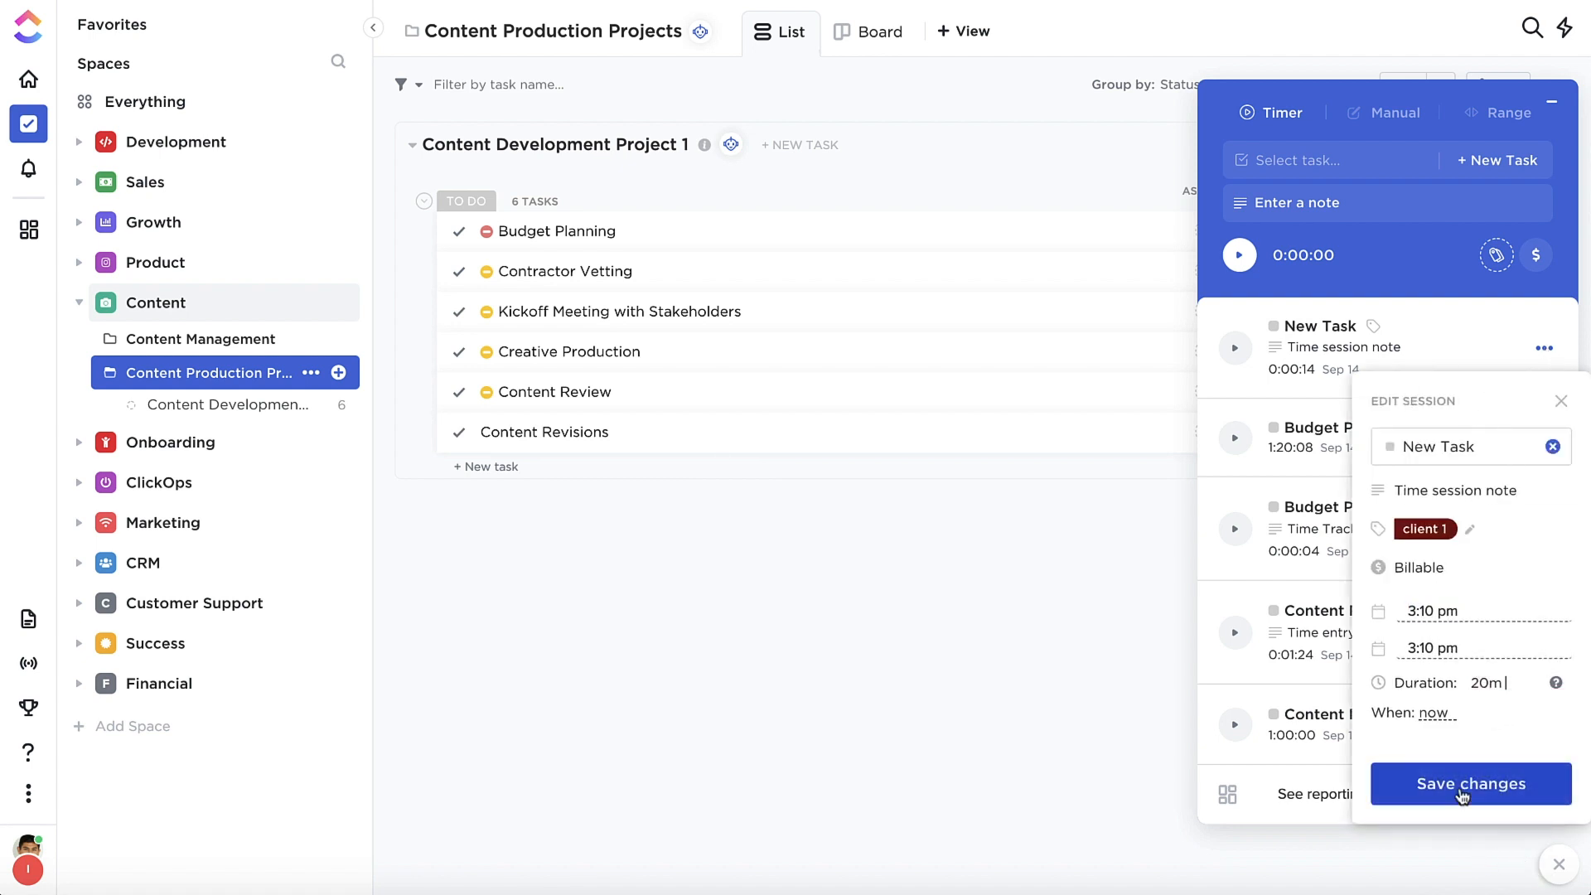
{"action": "left_click", "coordinate": [1438, 716]}
{"action": "left_click", "coordinate": [1325, 782]}
{"action": "left_click", "coordinate": [1436, 787]}
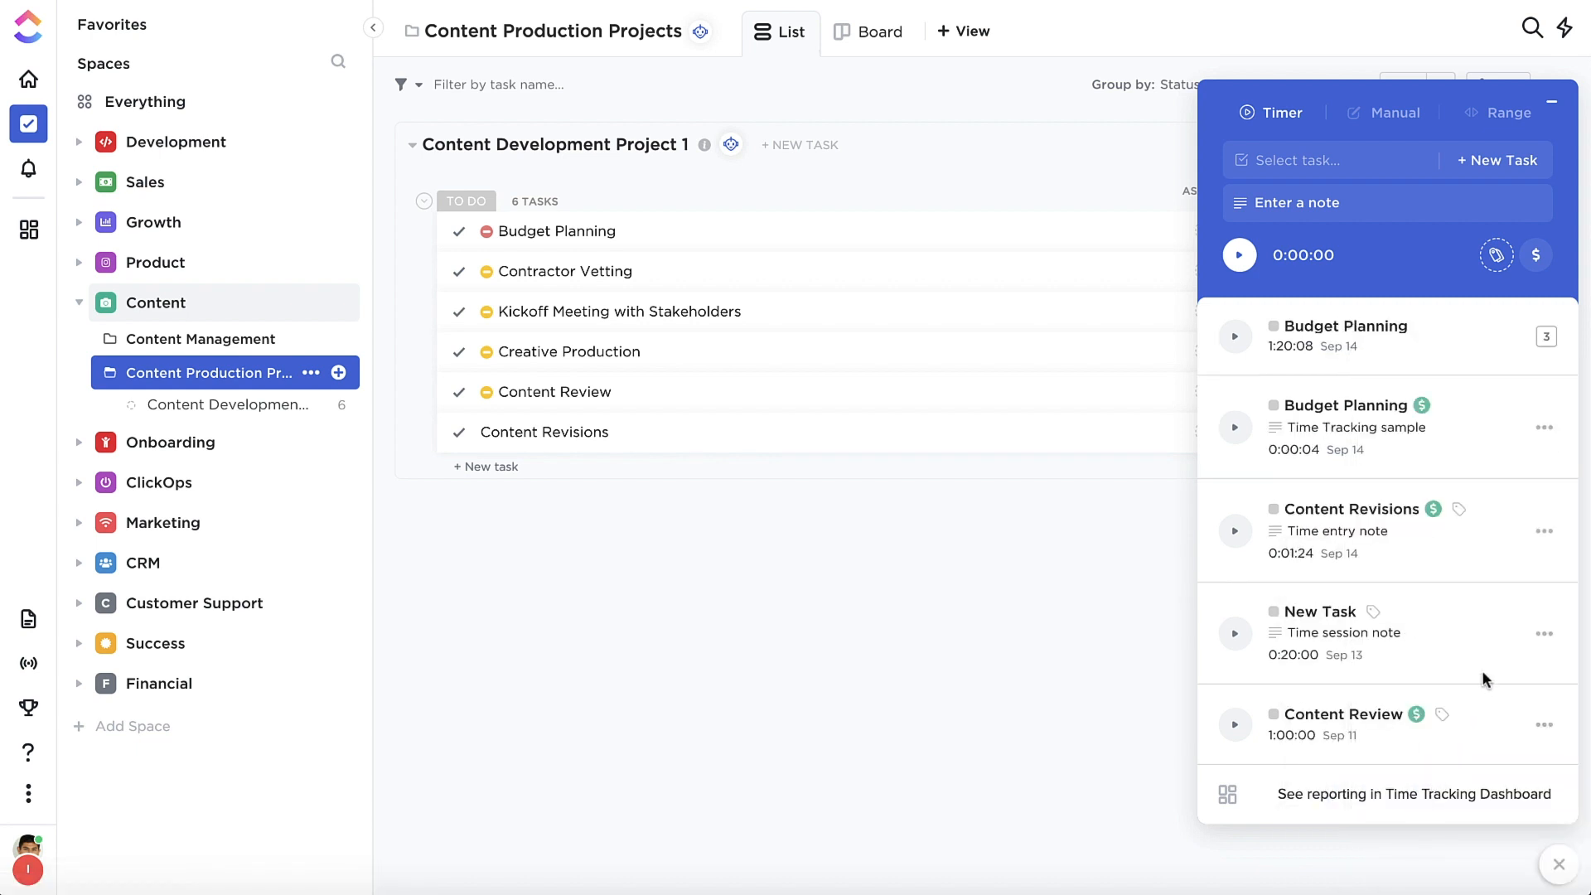
{"action": "left_click", "coordinate": [1551, 102]}
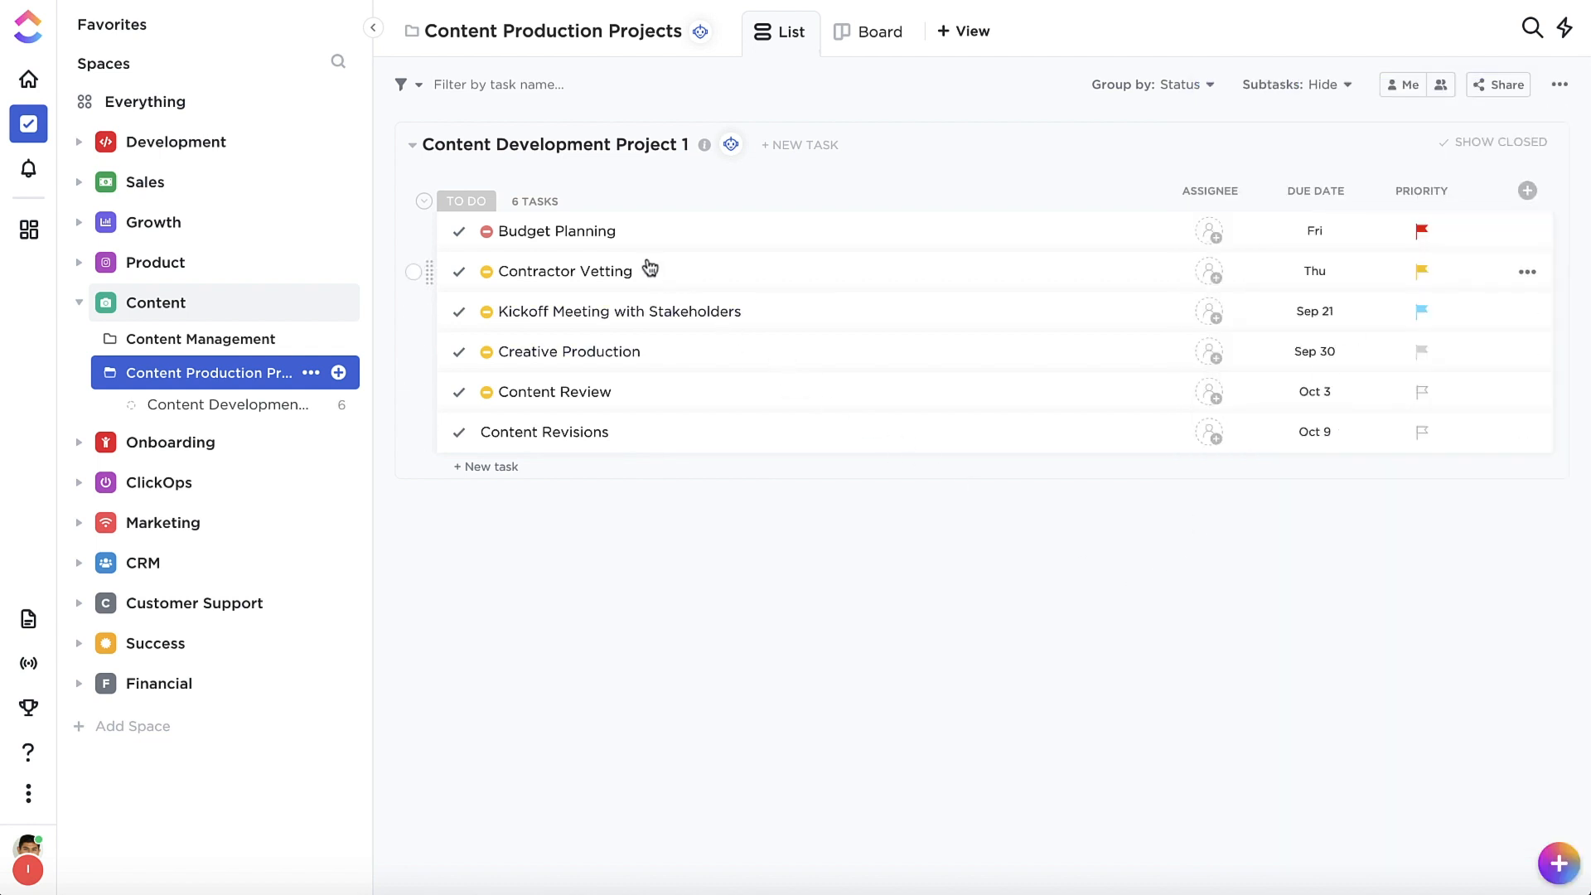
Open the Budget Planning task and record a short time session with its own timer.
{"action": "left_click", "coordinate": [608, 235]}
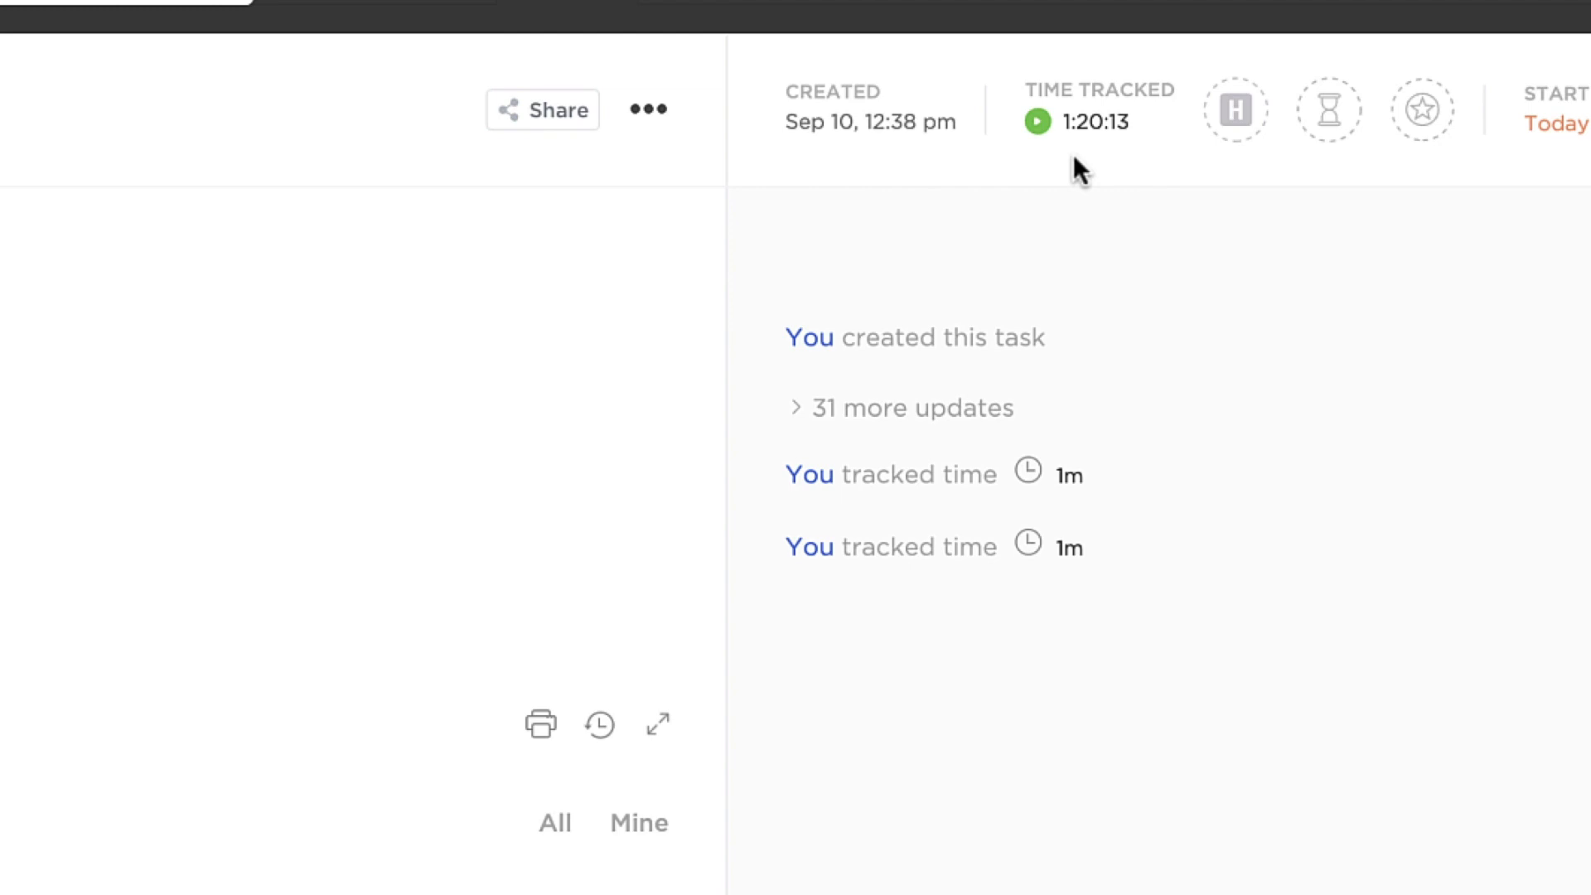
{"action": "left_click", "coordinate": [1036, 122]}
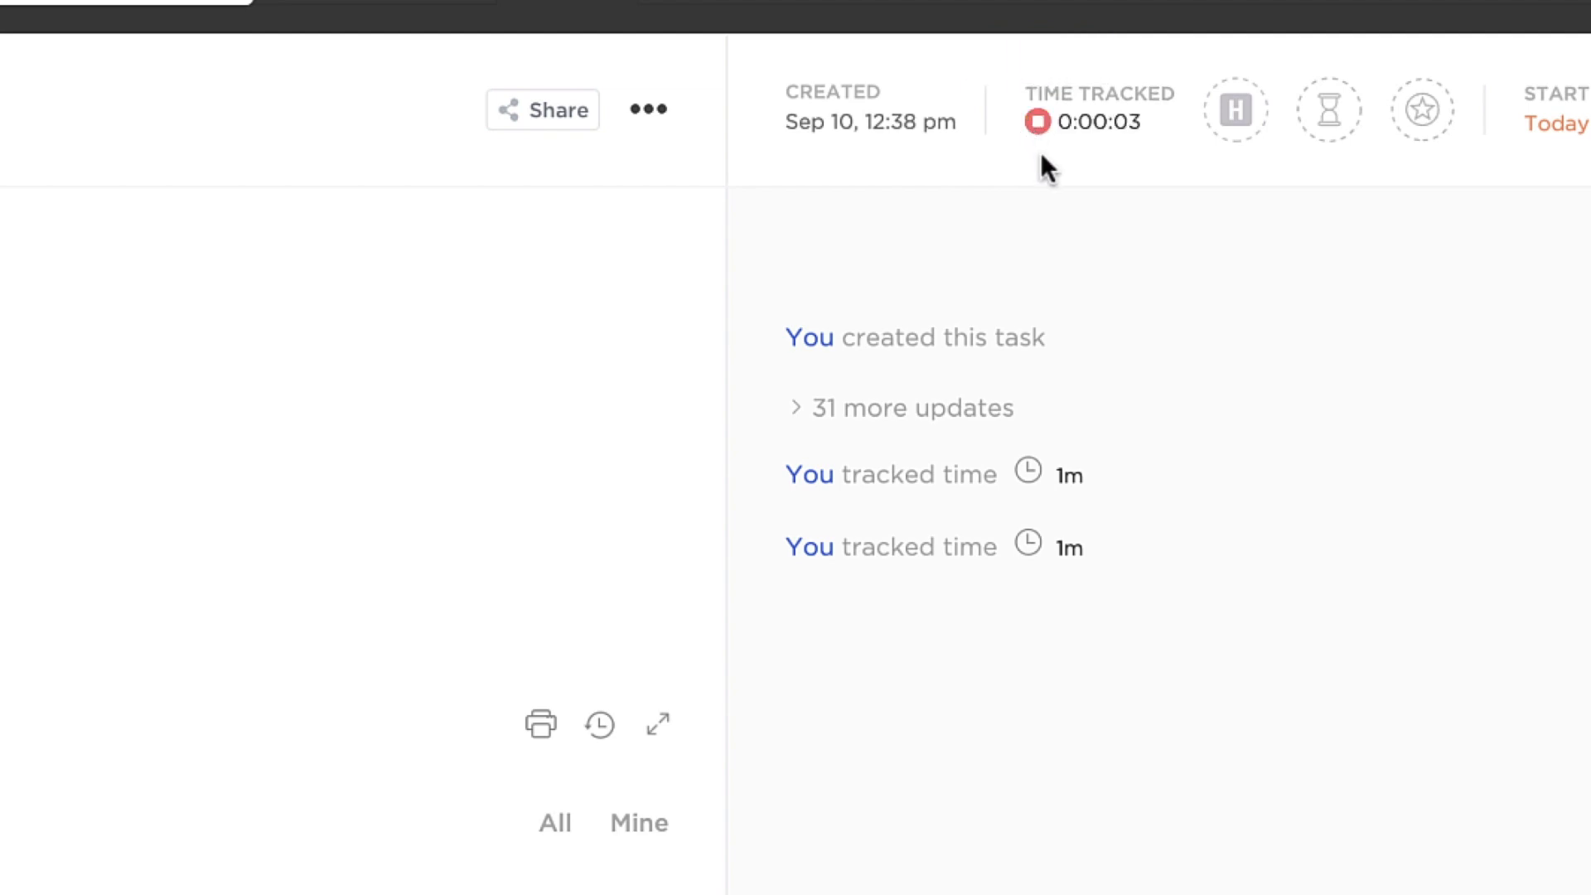
{"action": "left_click", "coordinate": [1037, 131]}
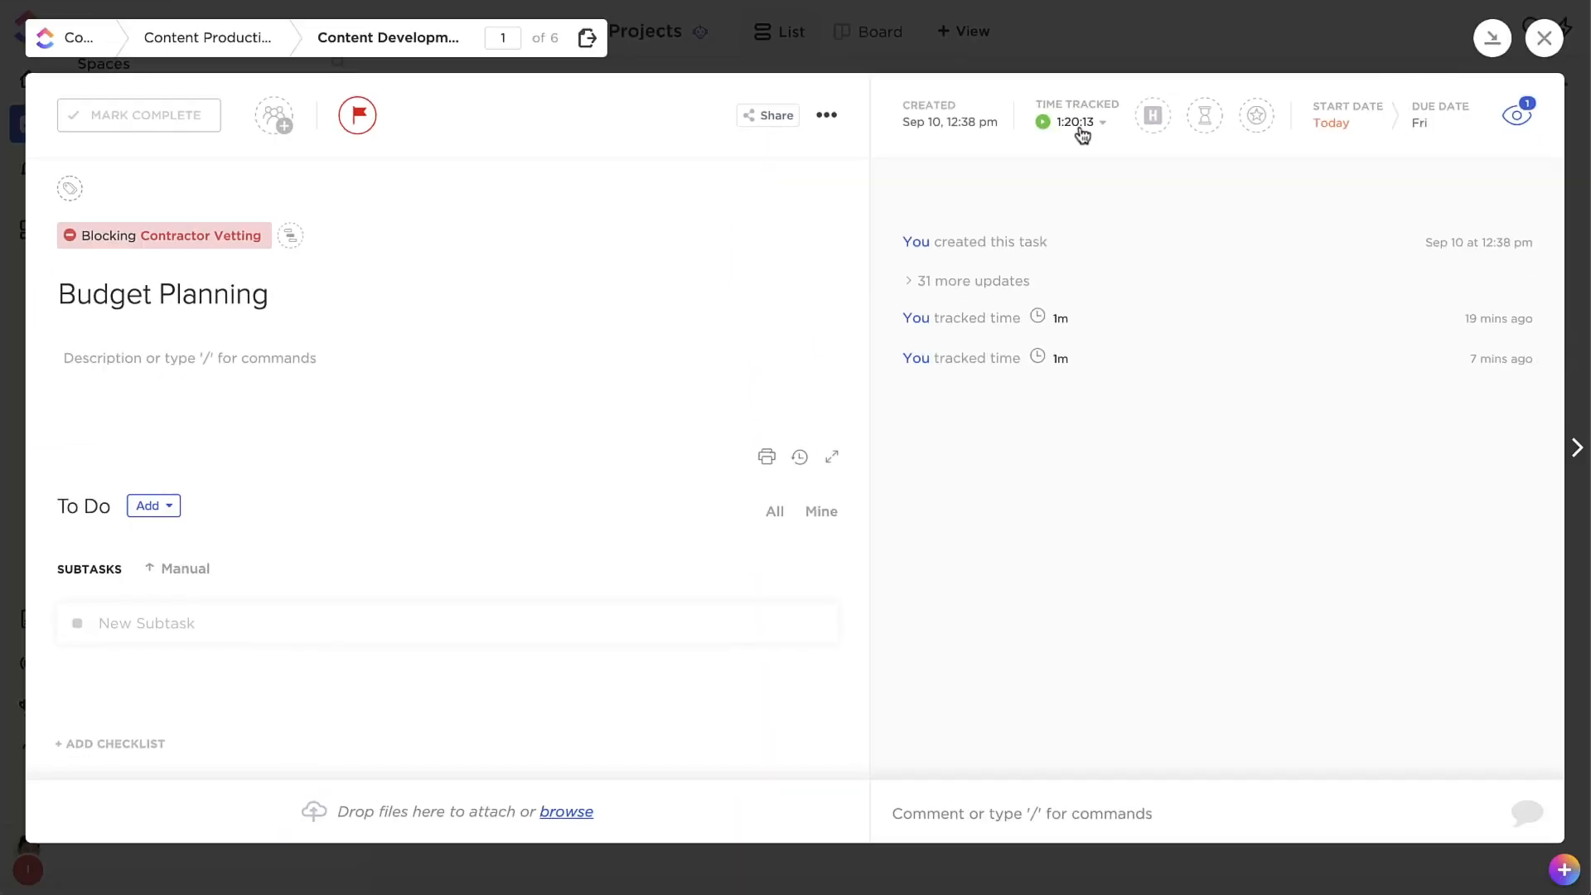
Examine the individual time entries tracked on the Budget Planning task, and close the task.
{"action": "left_click", "coordinate": [1079, 126]}
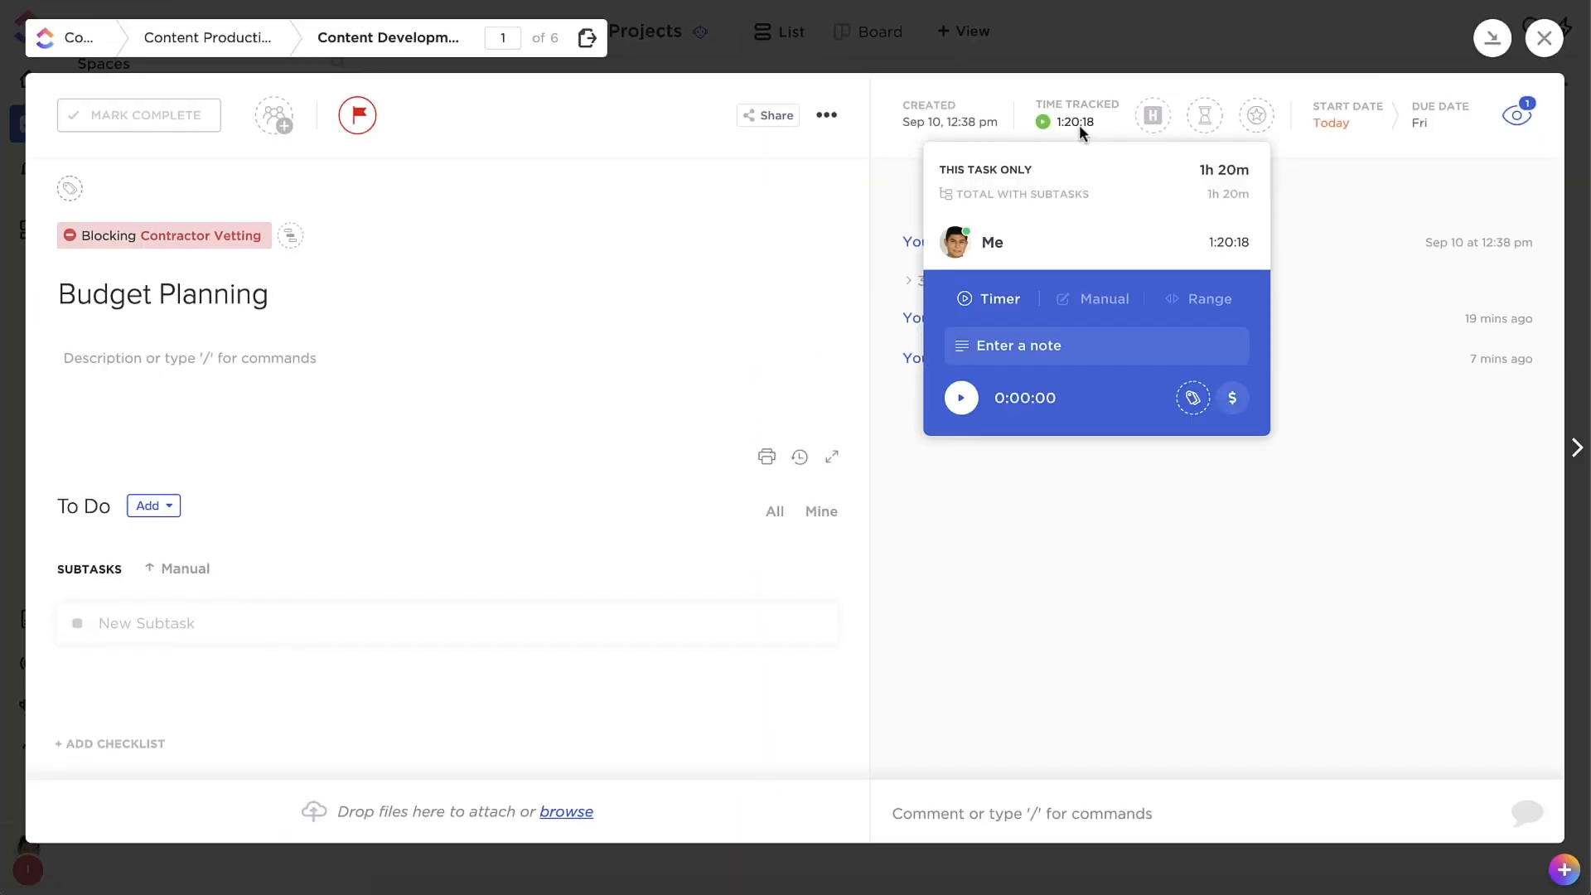
{"action": "left_click", "coordinate": [1072, 249]}
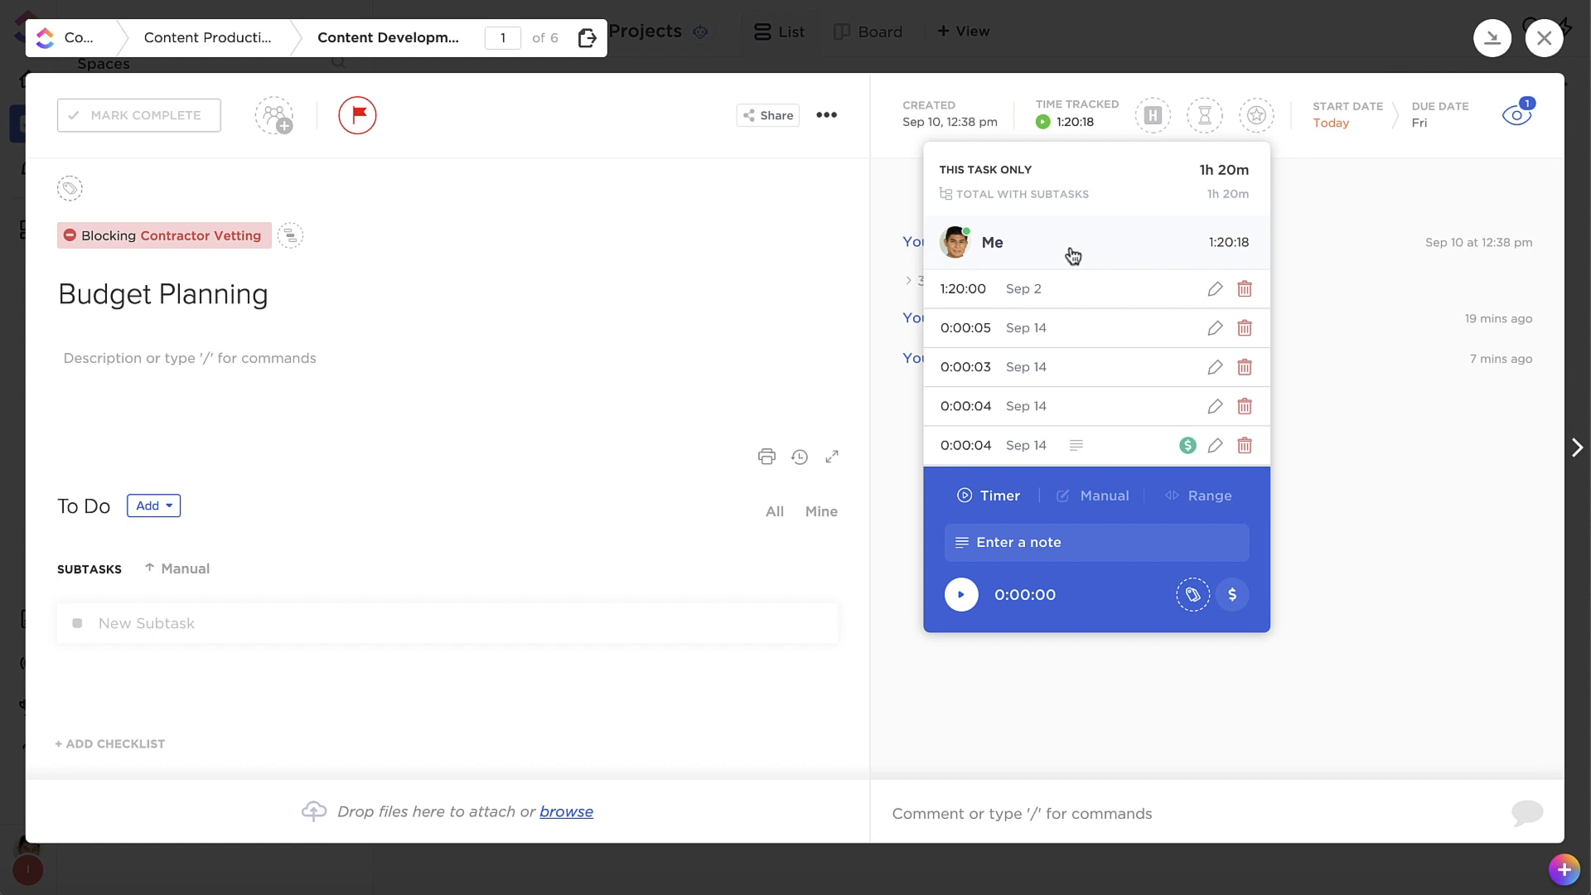
{"action": "left_click", "coordinate": [1359, 202]}
{"action": "left_click", "coordinate": [1543, 38]}
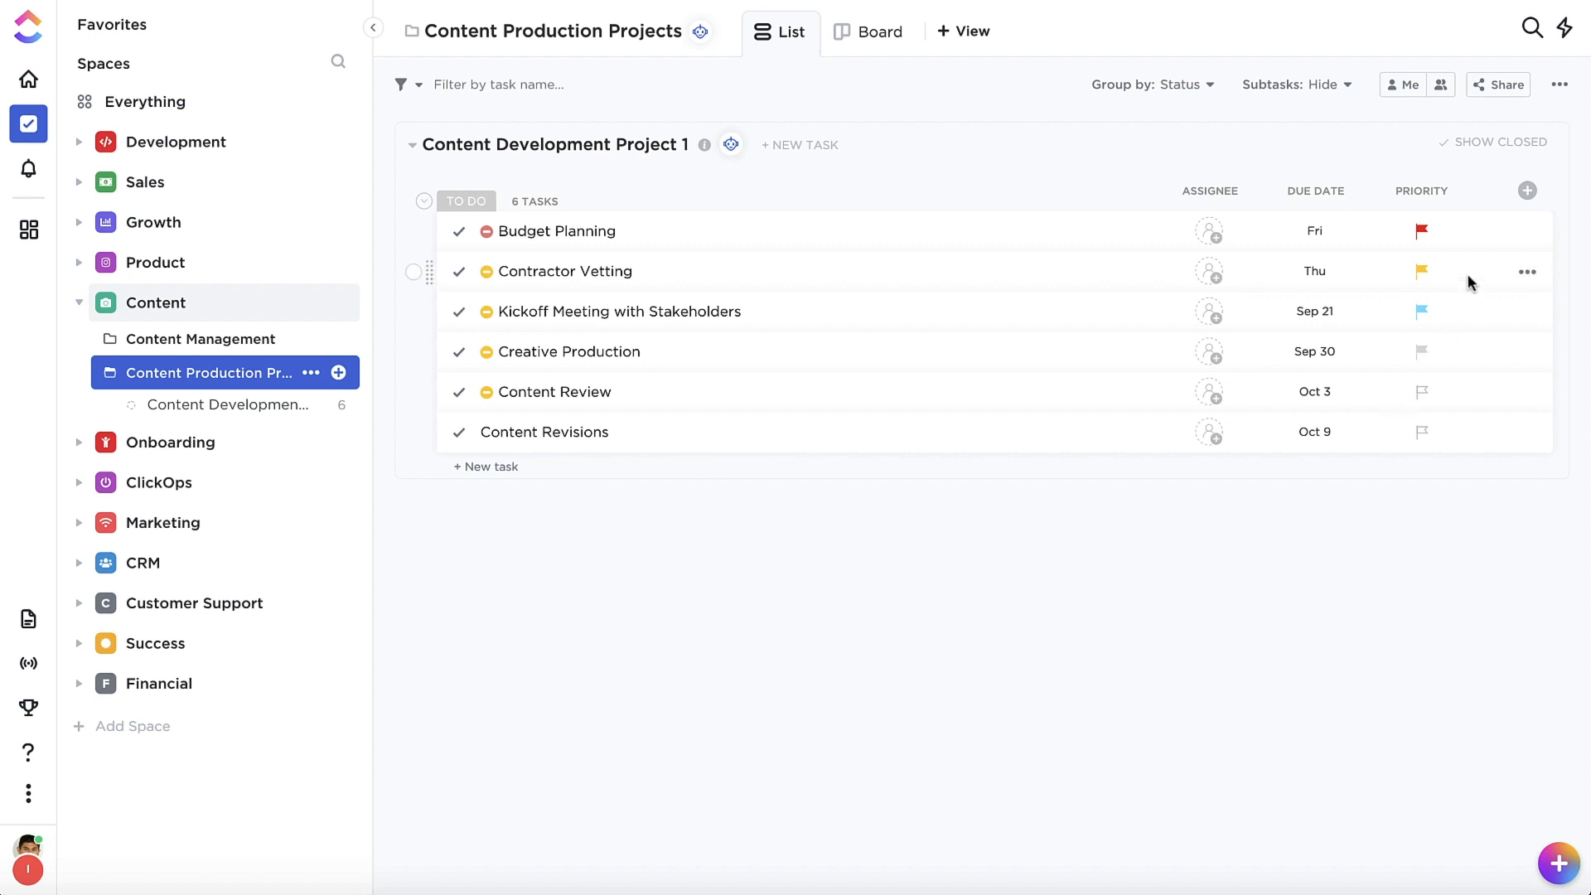
Add the "Time tracked" column to the Content Production Projects list view.
{"action": "left_click", "coordinate": [1527, 193]}
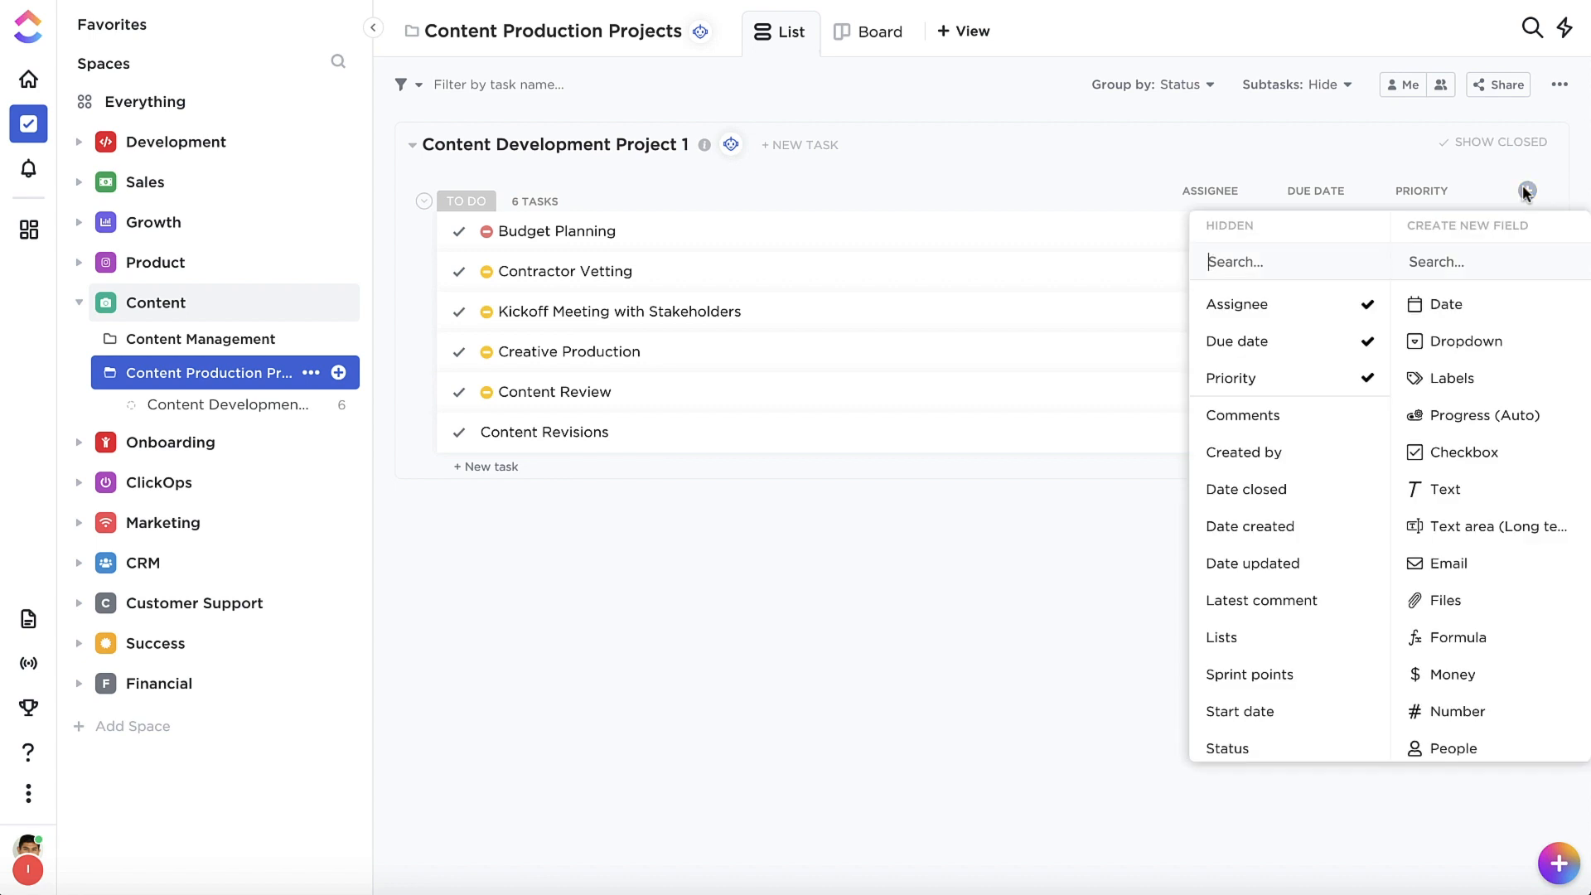
{"action": "scroll", "coordinate": [1276, 584], "scroll_direction": "down", "scroll_amount": 3}
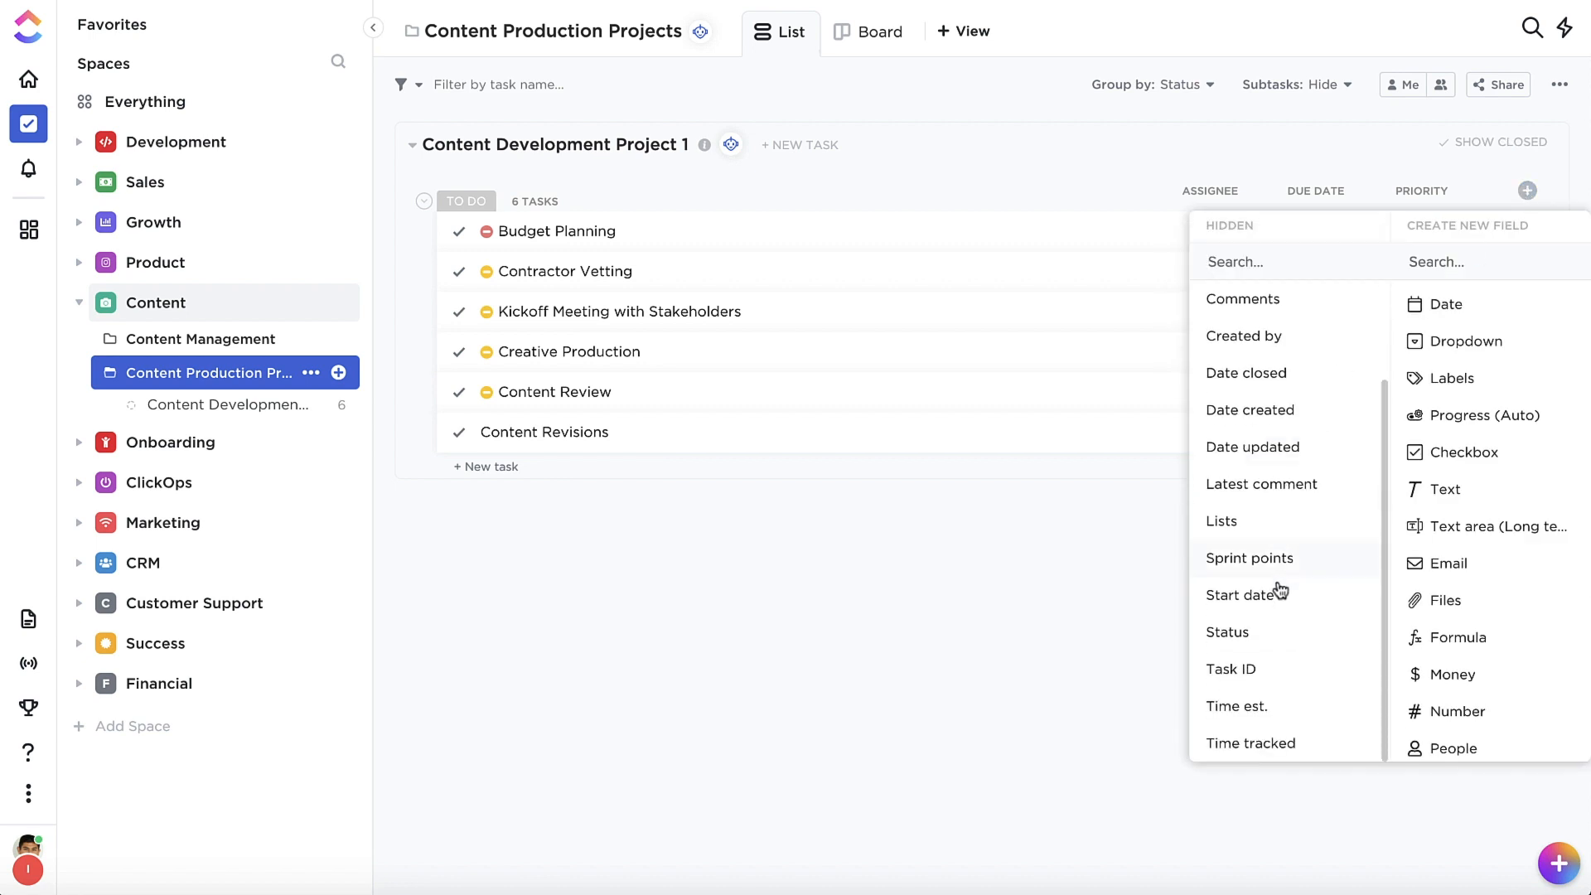
{"action": "left_click", "coordinate": [1243, 744]}
{"action": "left_click", "coordinate": [1123, 659]}
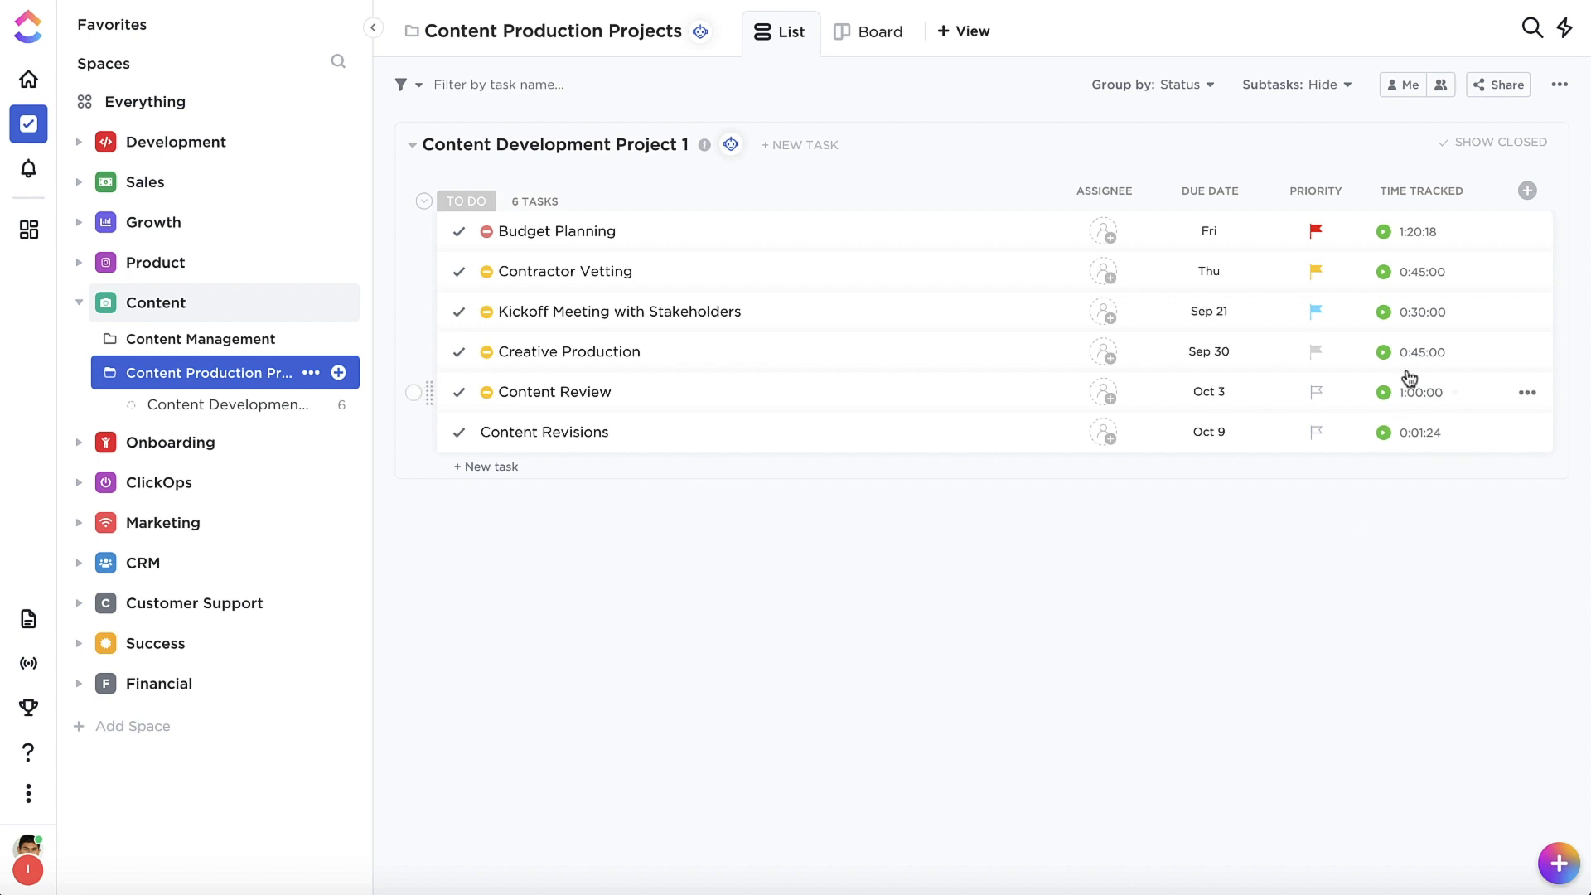
Sort the task list by time tracked from highest to lowest, and clear that sort.
{"action": "left_click", "coordinate": [1464, 192]}
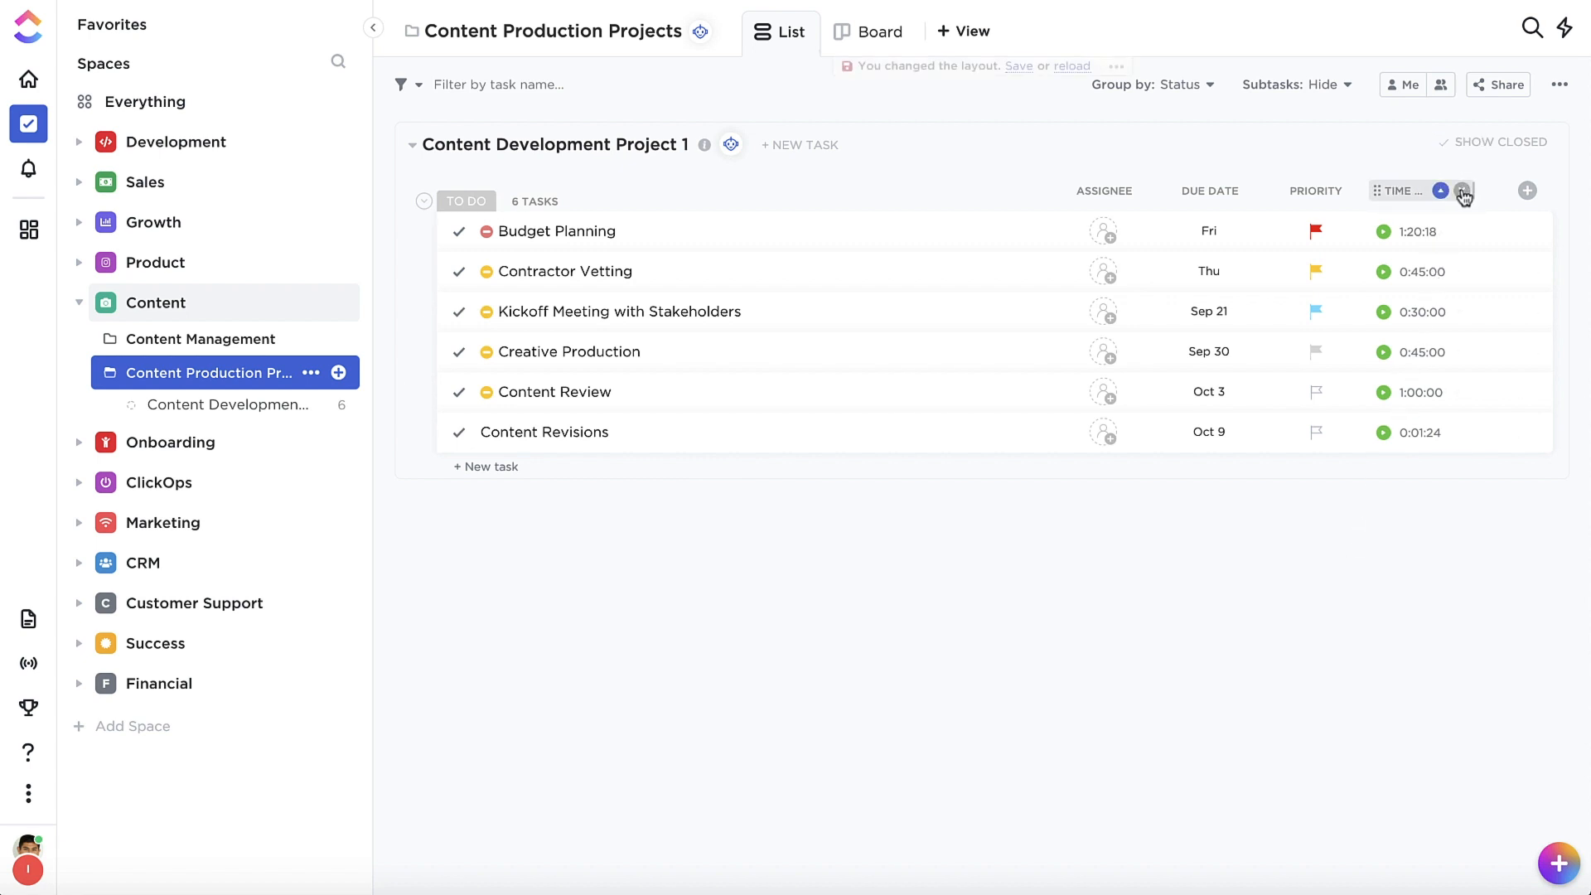
{"action": "left_click", "coordinate": [1440, 191]}
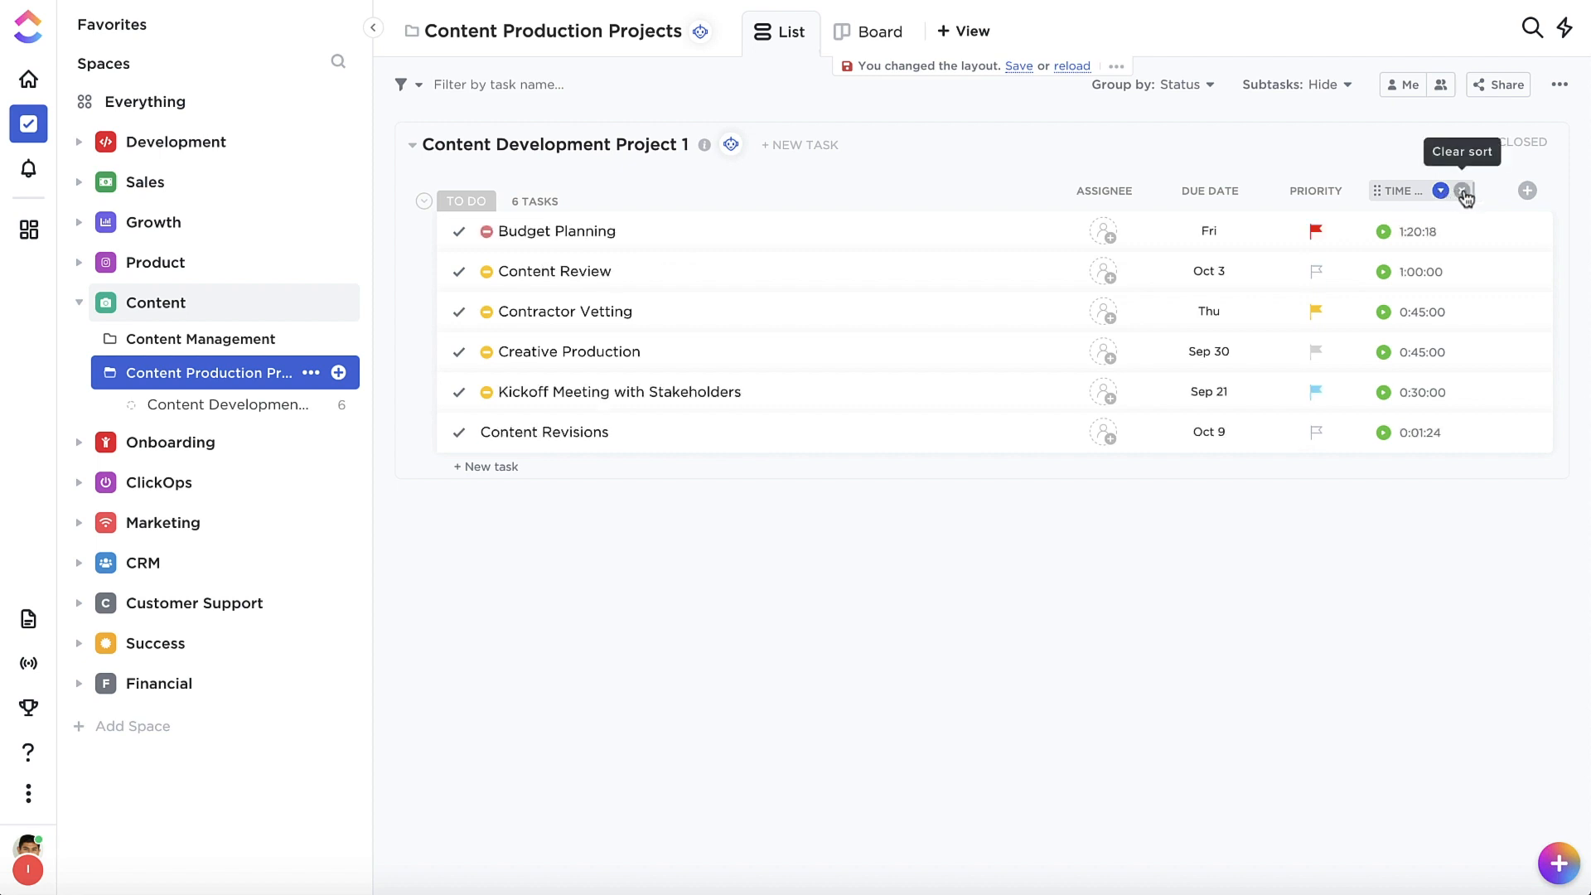
{"action": "left_click", "coordinate": [1463, 194]}
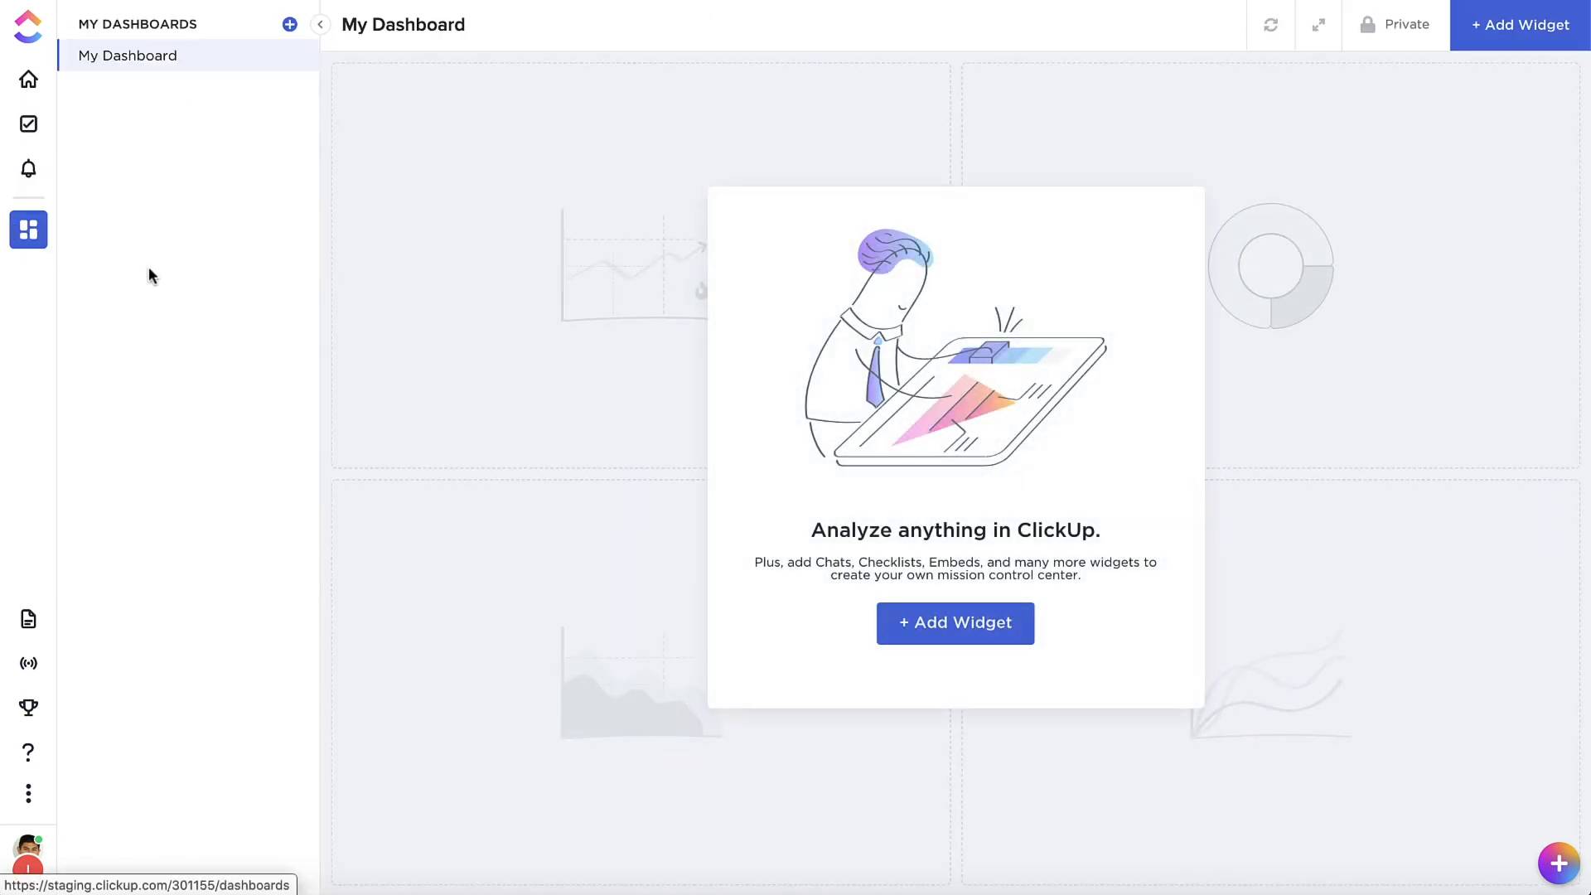
Add a Time Reporting widget with its default settings to My Dashboard, and review the individual time entries under the user.
{"action": "left_click", "coordinate": [903, 631]}
{"action": "left_click", "coordinate": [469, 445]}
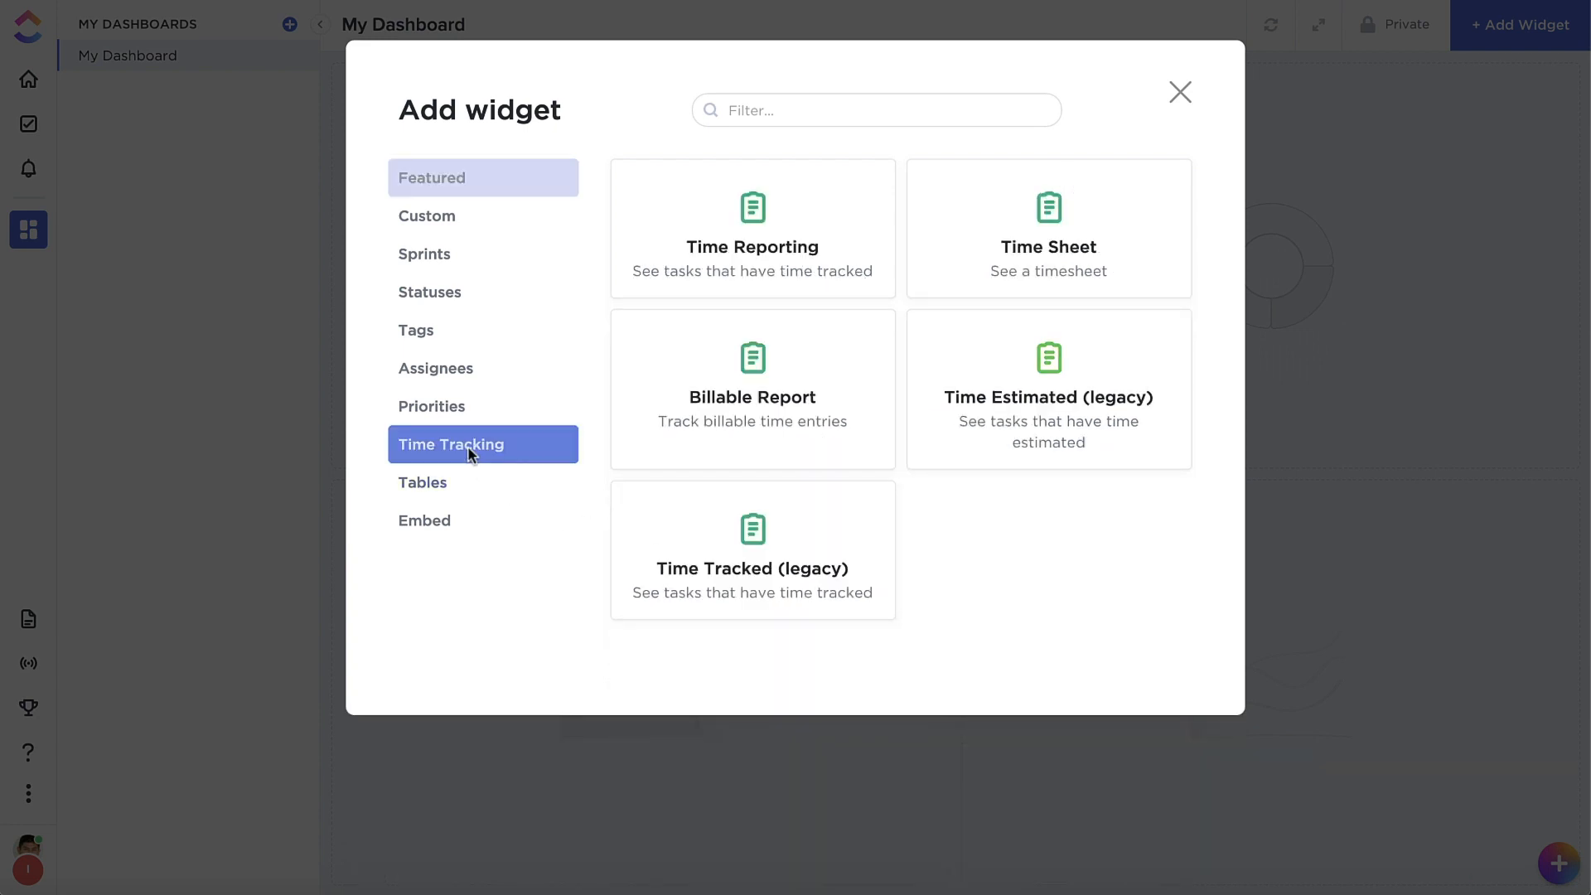
{"action": "left_click", "coordinate": [694, 261]}
{"action": "scroll", "coordinate": [987, 658], "scroll_direction": "down", "scroll_amount": 2}
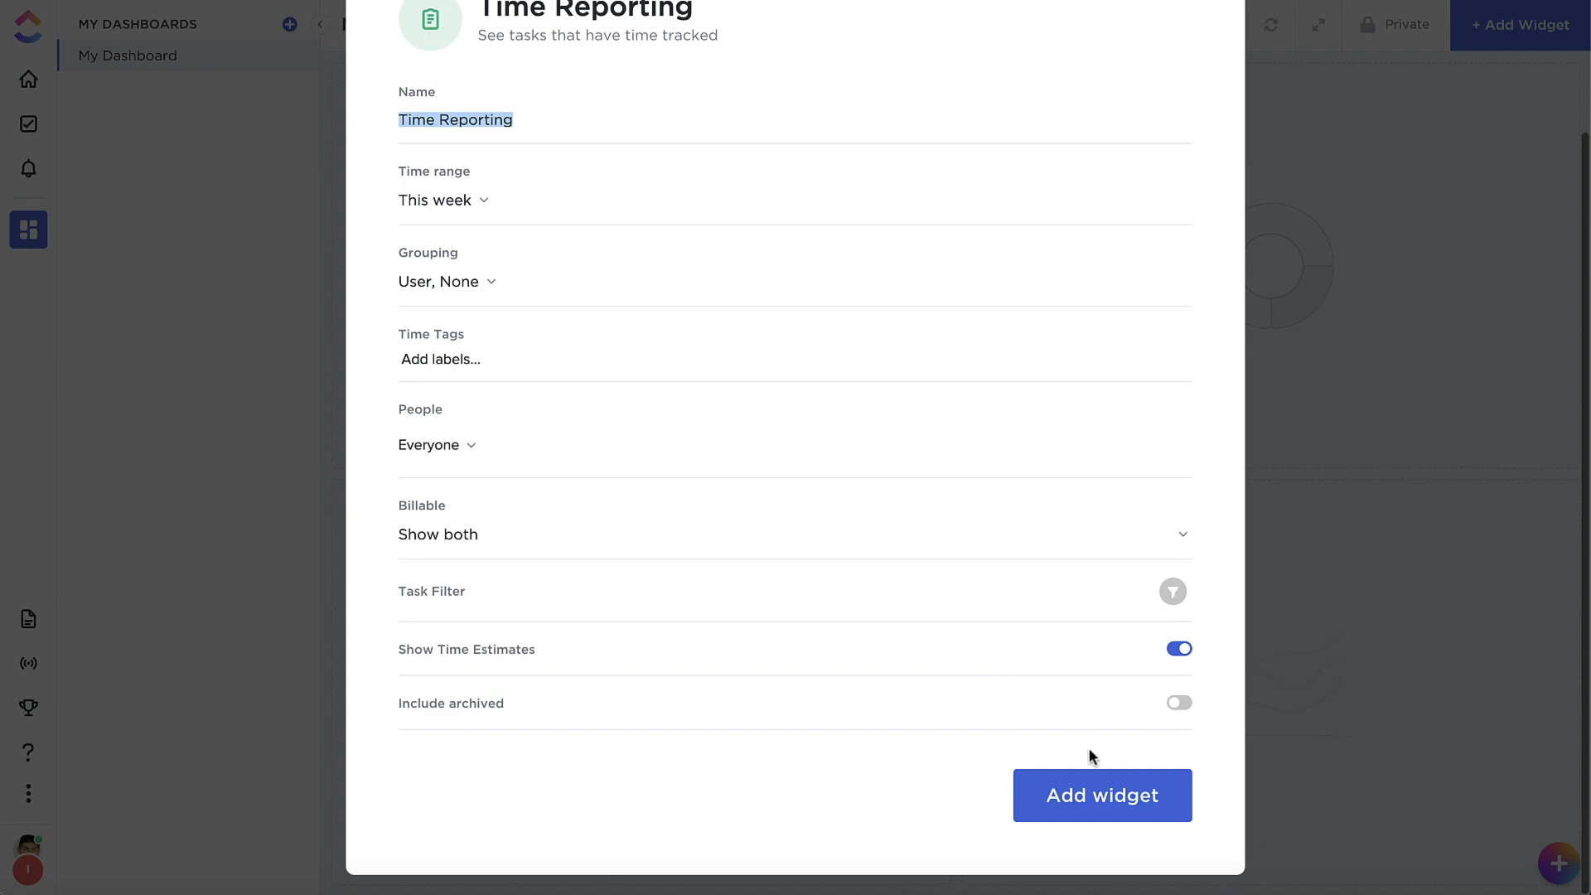
{"action": "left_click", "coordinate": [1087, 794]}
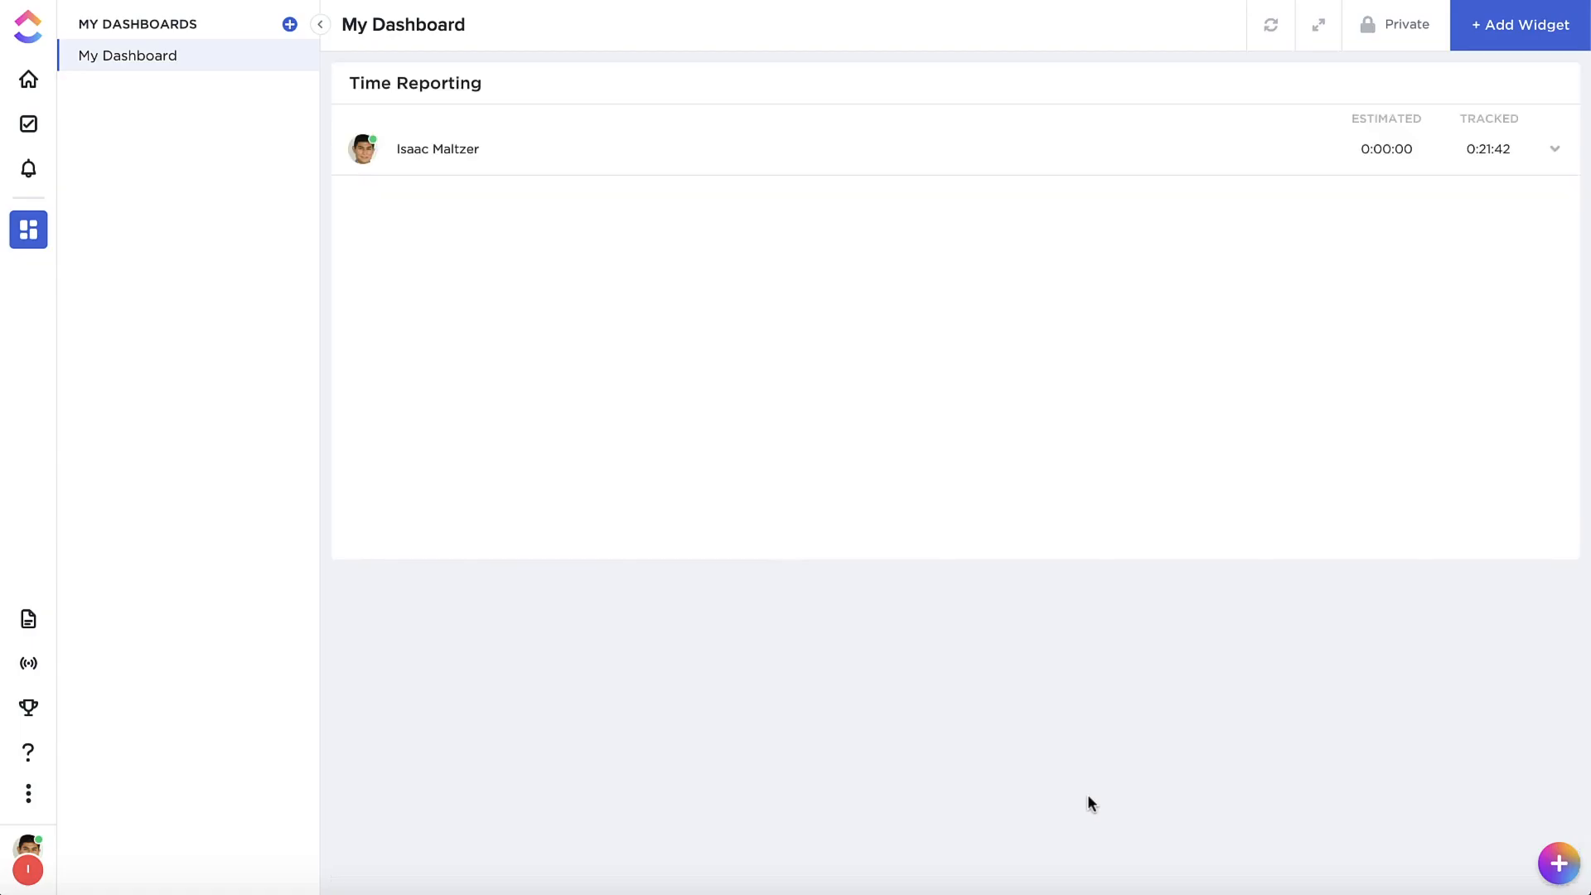
{"action": "left_click", "coordinate": [1552, 152]}
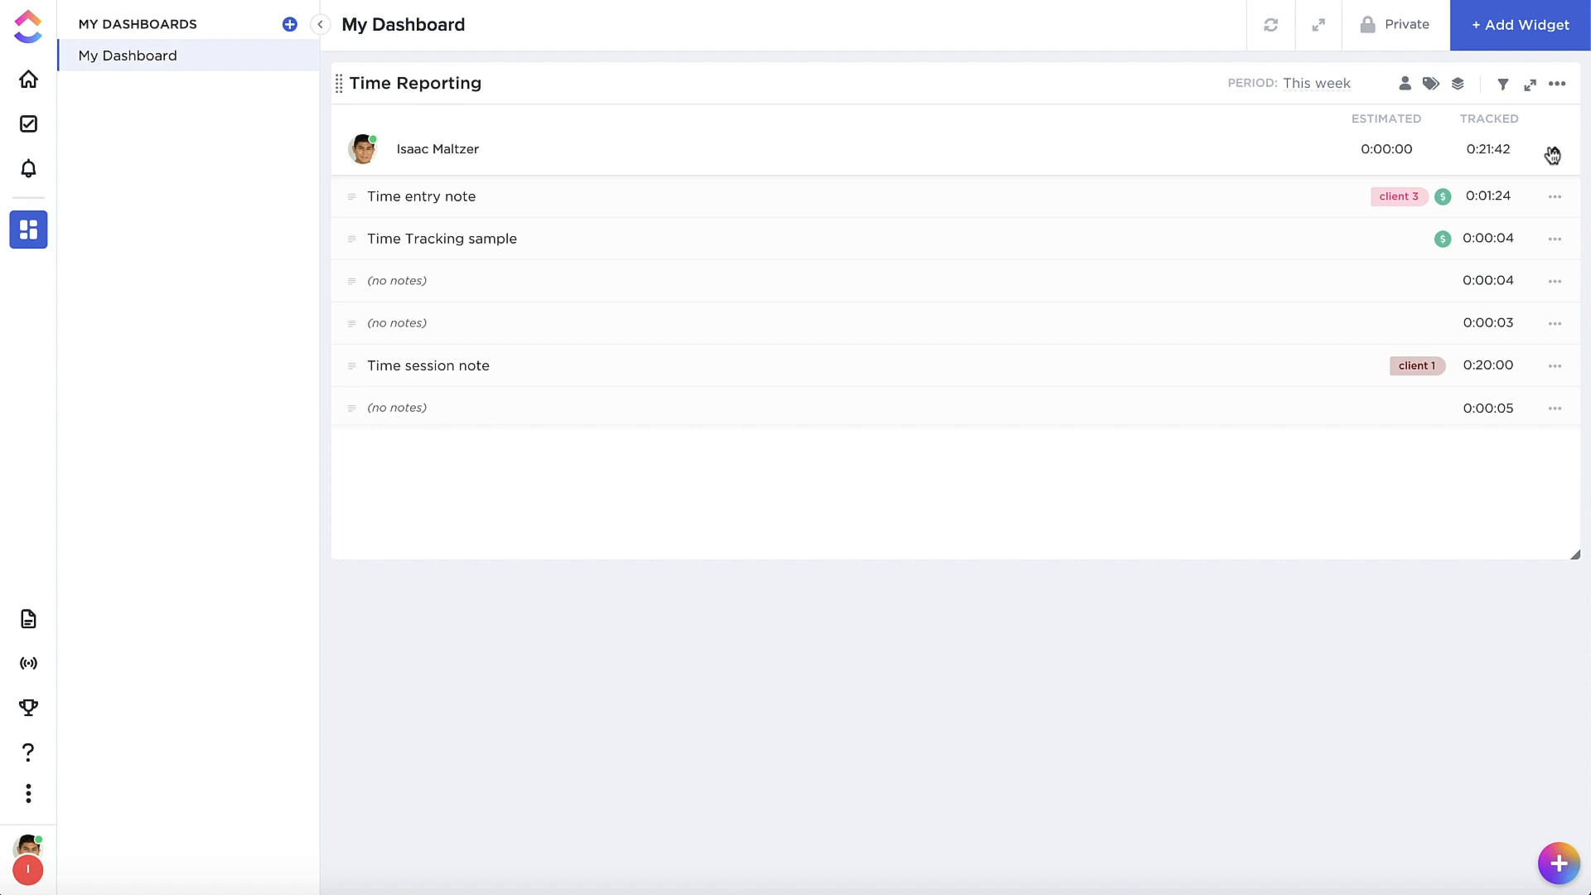
{"action": "left_click", "coordinate": [1552, 152]}
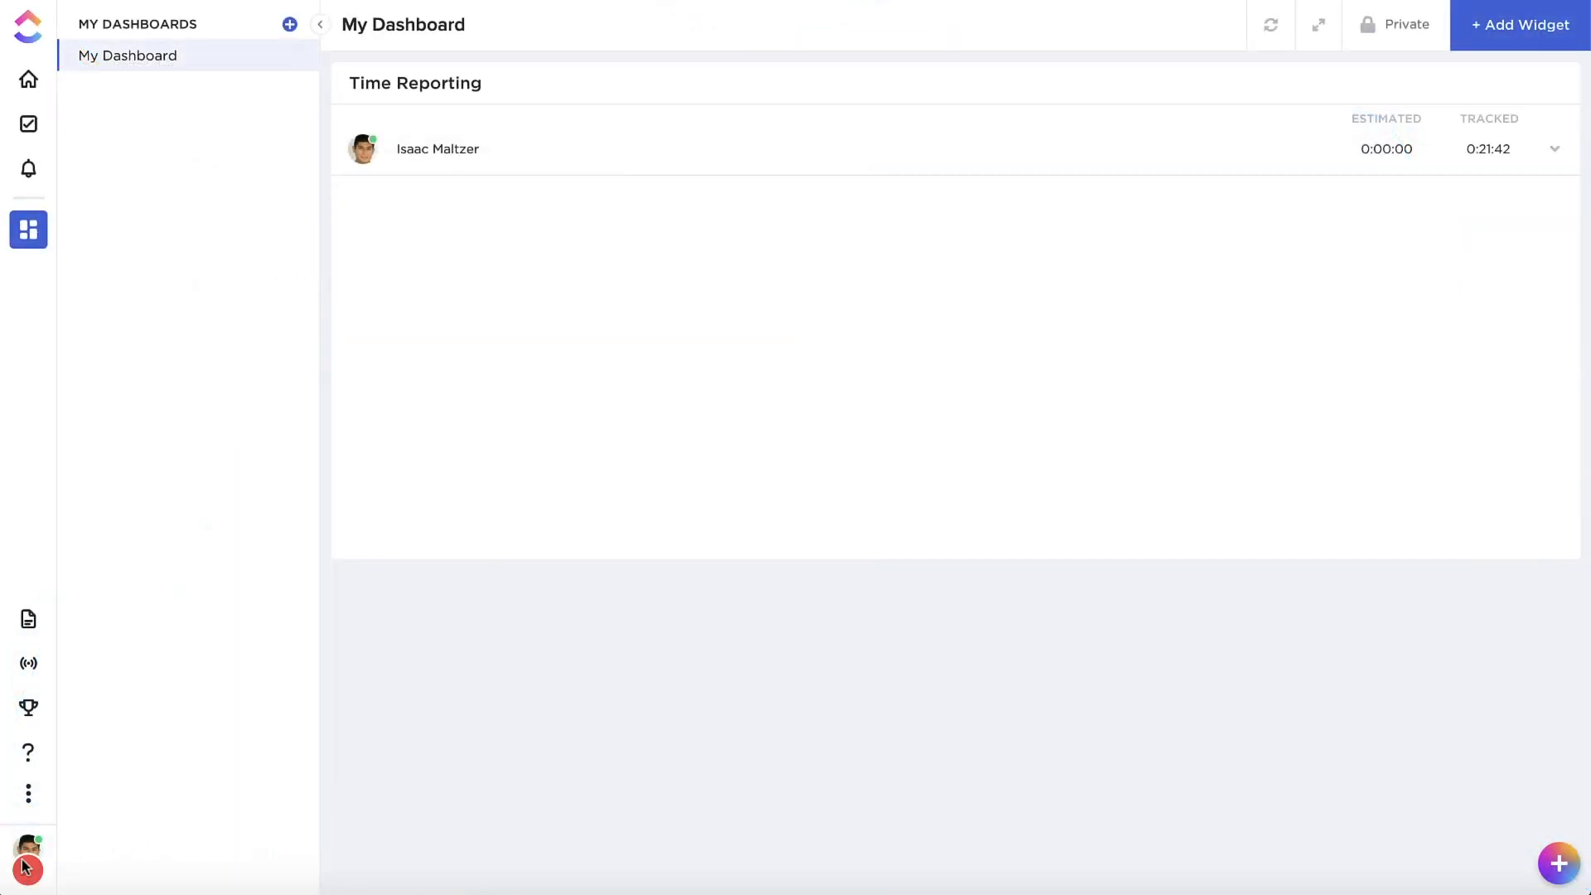
Open the Time Tracking integrations in the settings and view the options for Harvest.
{"action": "left_click", "coordinate": [24, 866]}
{"action": "left_click", "coordinate": [93, 560]}
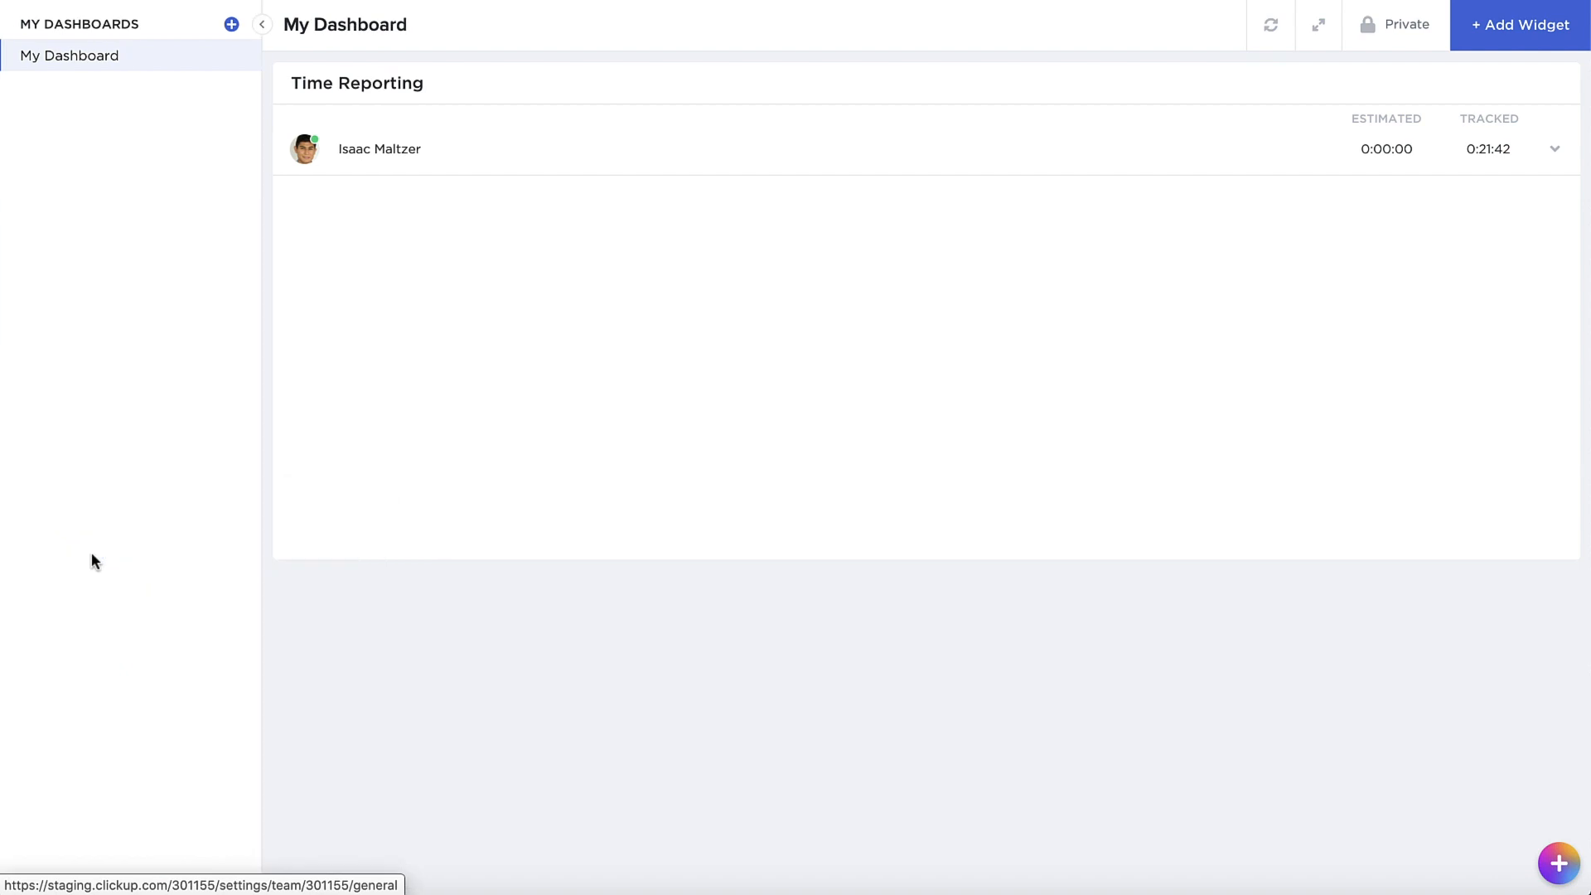
{"action": "scroll", "coordinate": [91, 552], "scroll_direction": "down", "scroll_amount": 5}
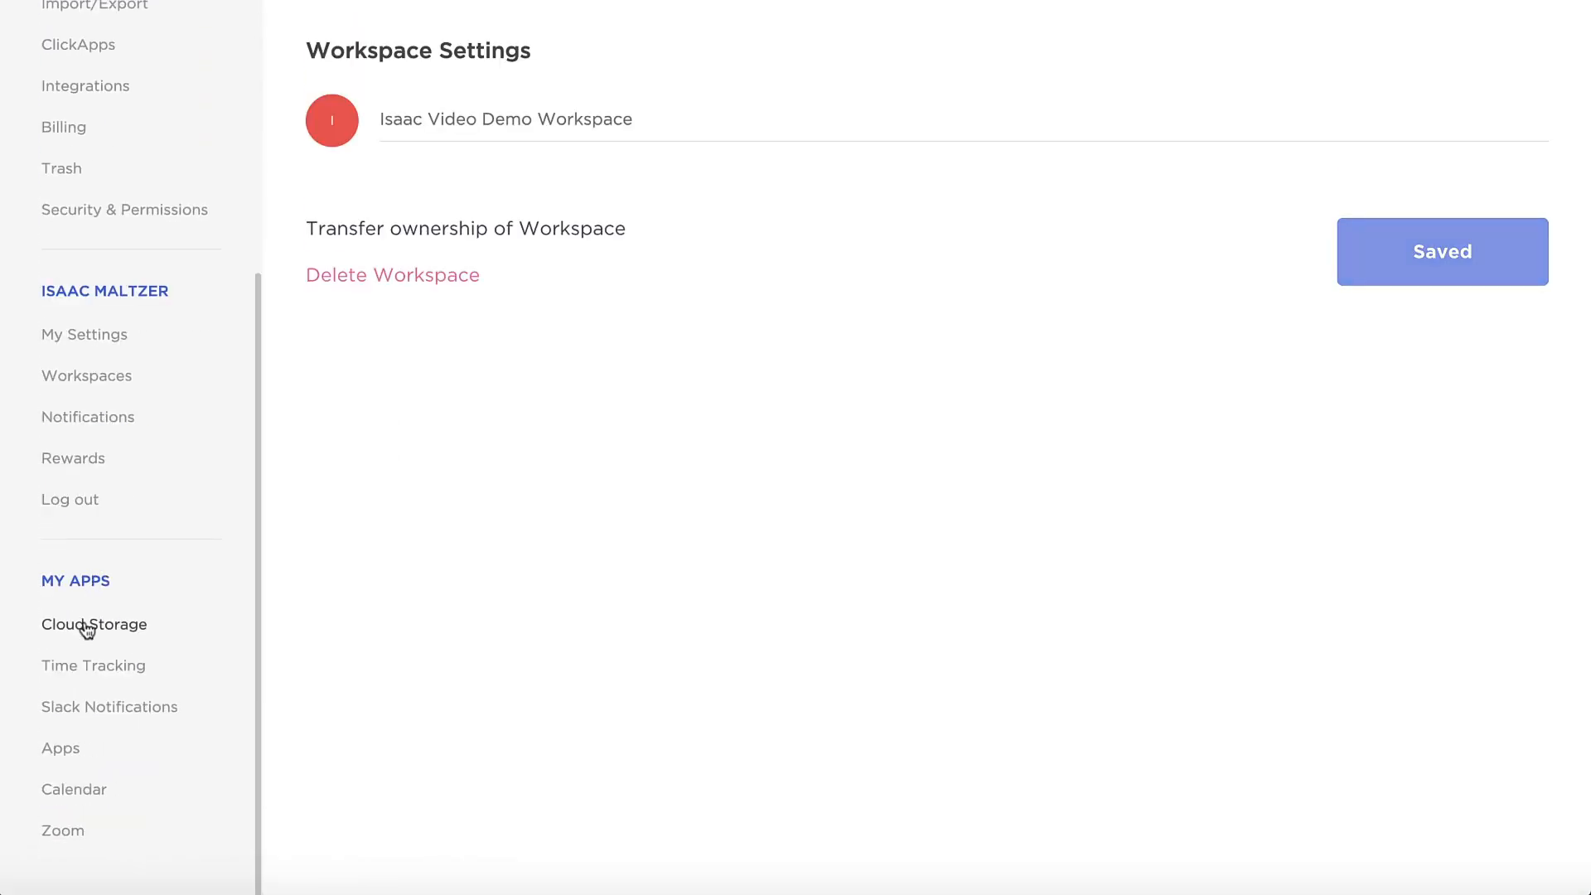
{"action": "left_click", "coordinate": [74, 671]}
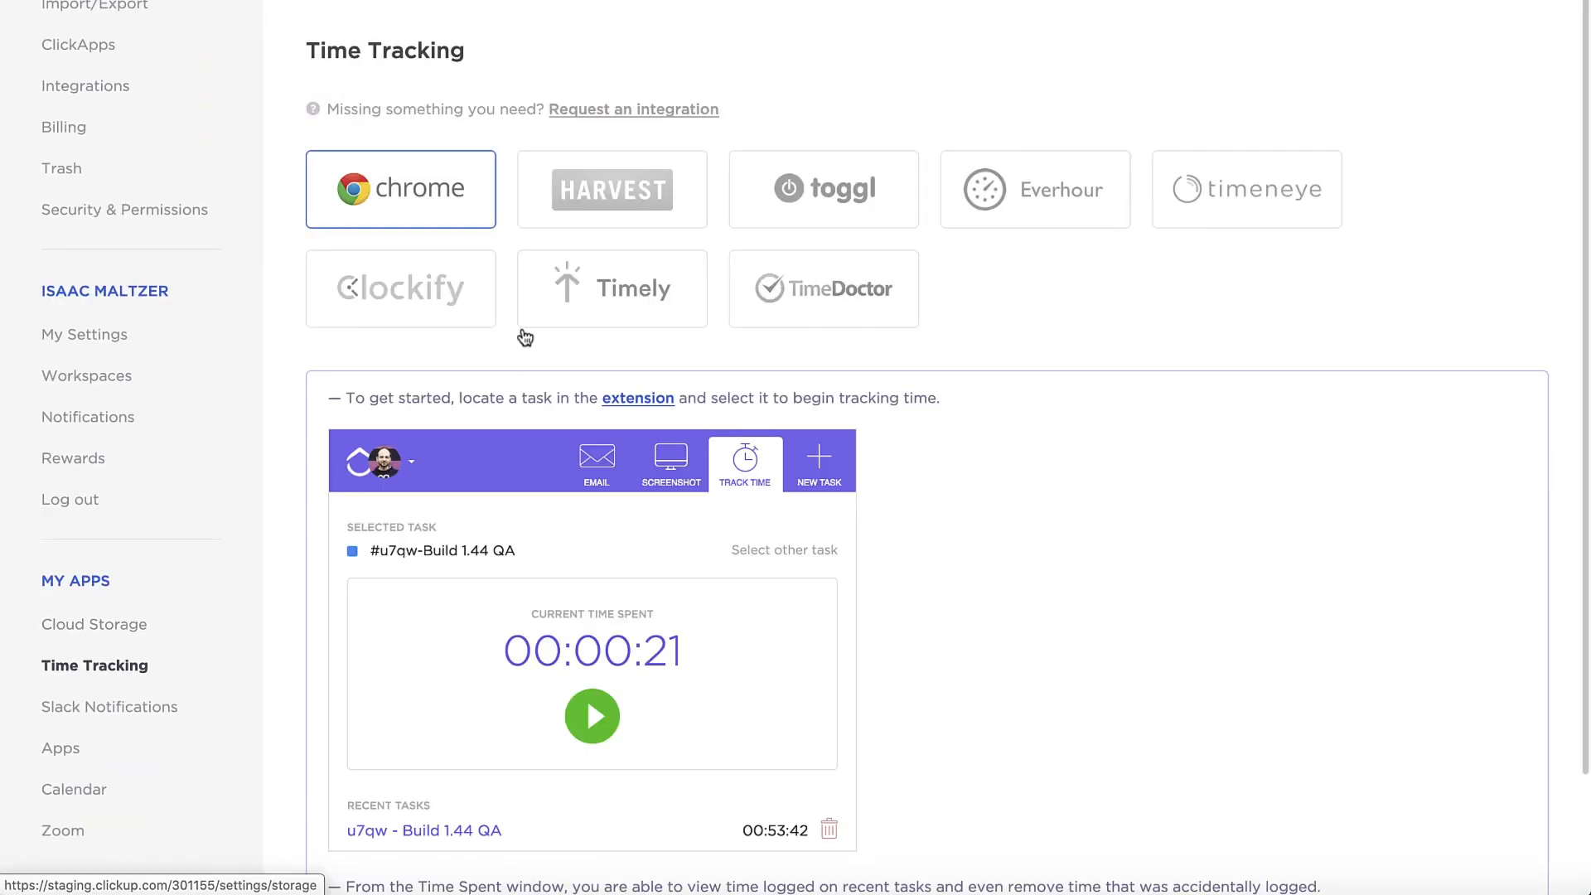
{"action": "left_click", "coordinate": [563, 218]}
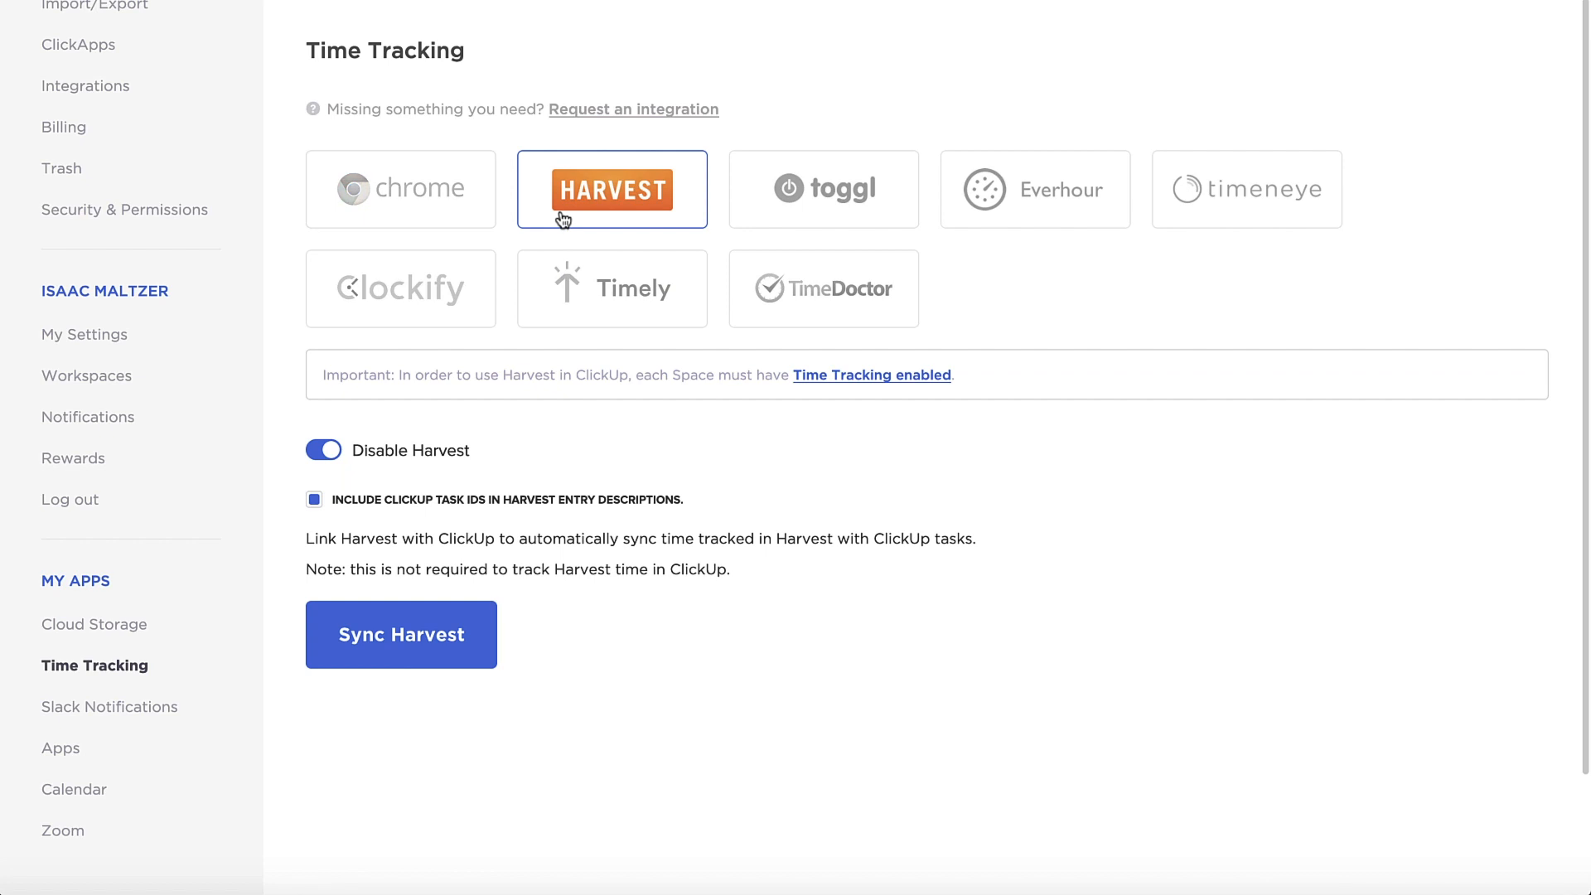